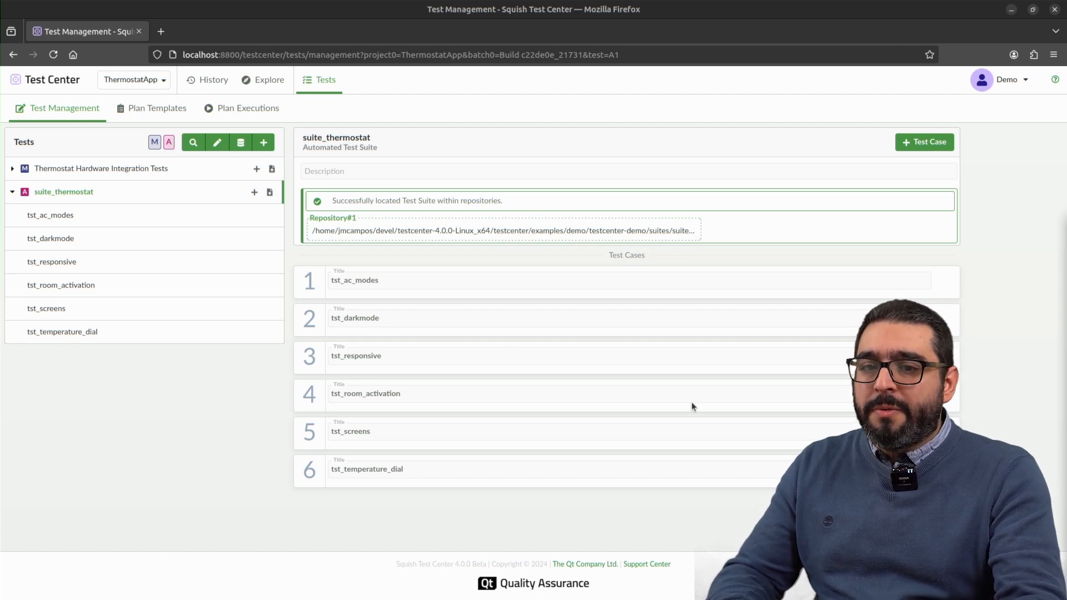
Step: Switch to the RobotArm project and import its tests from the linked testcenter-demo repository's main branch
{"action": "left_click", "coordinate": [139, 80]}
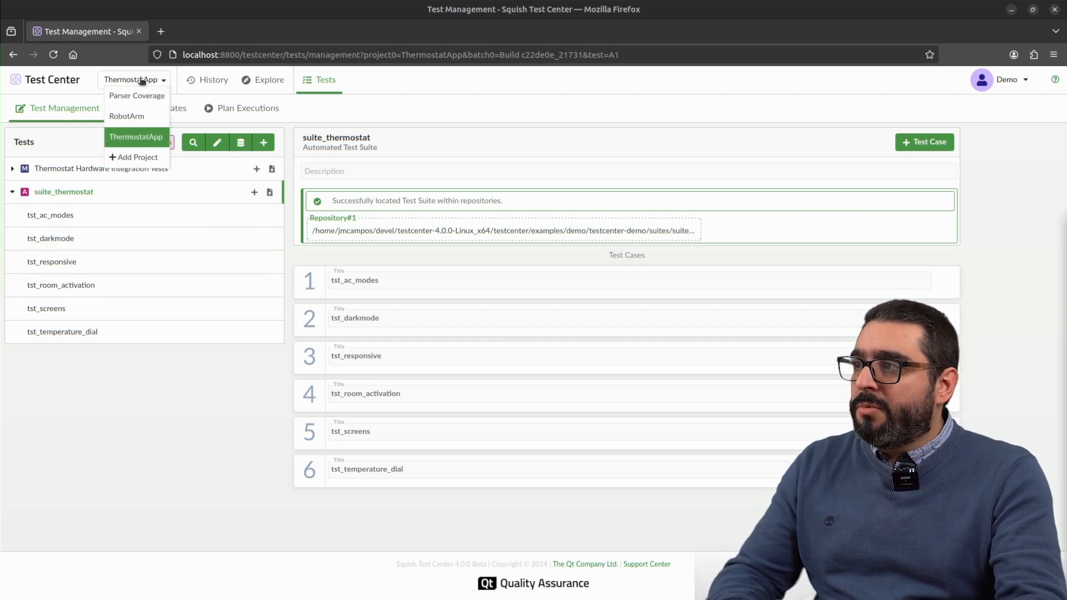
{"action": "left_click", "coordinate": [131, 126]}
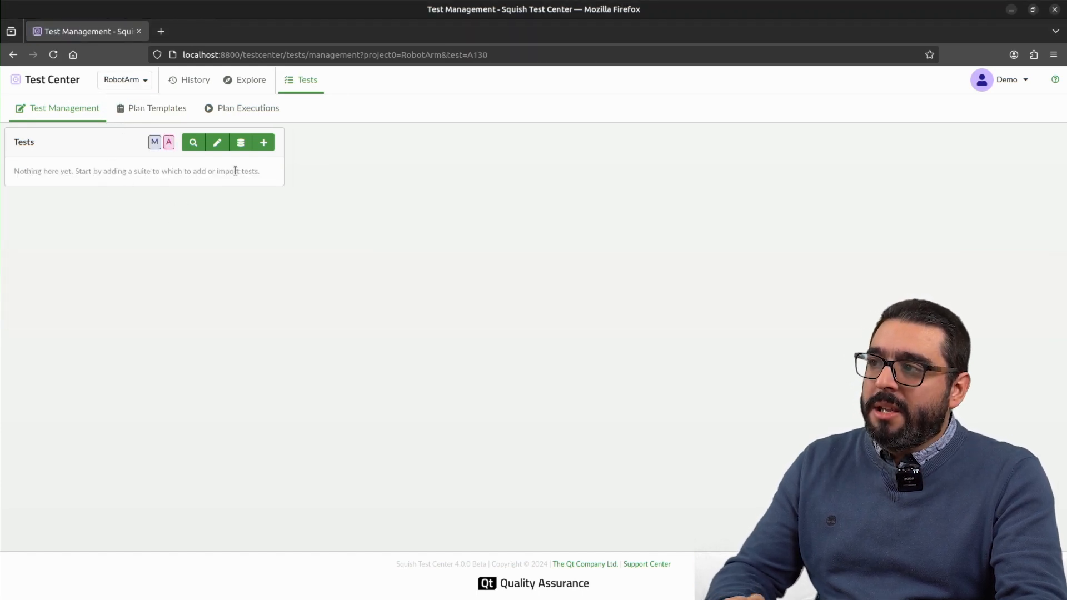
{"action": "left_click", "coordinate": [241, 143]}
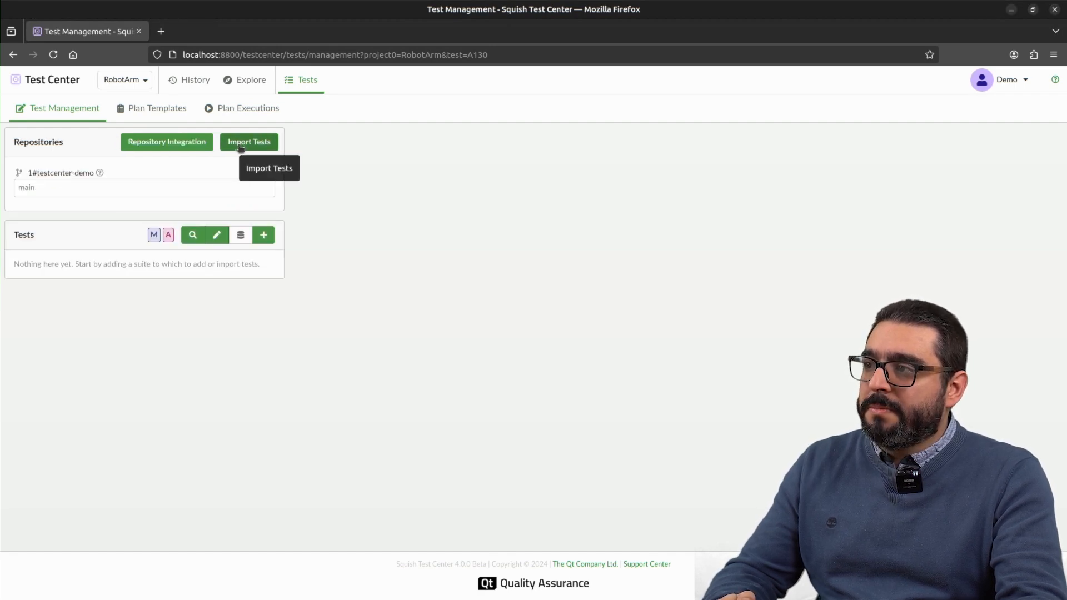
{"action": "left_click", "coordinate": [240, 145]}
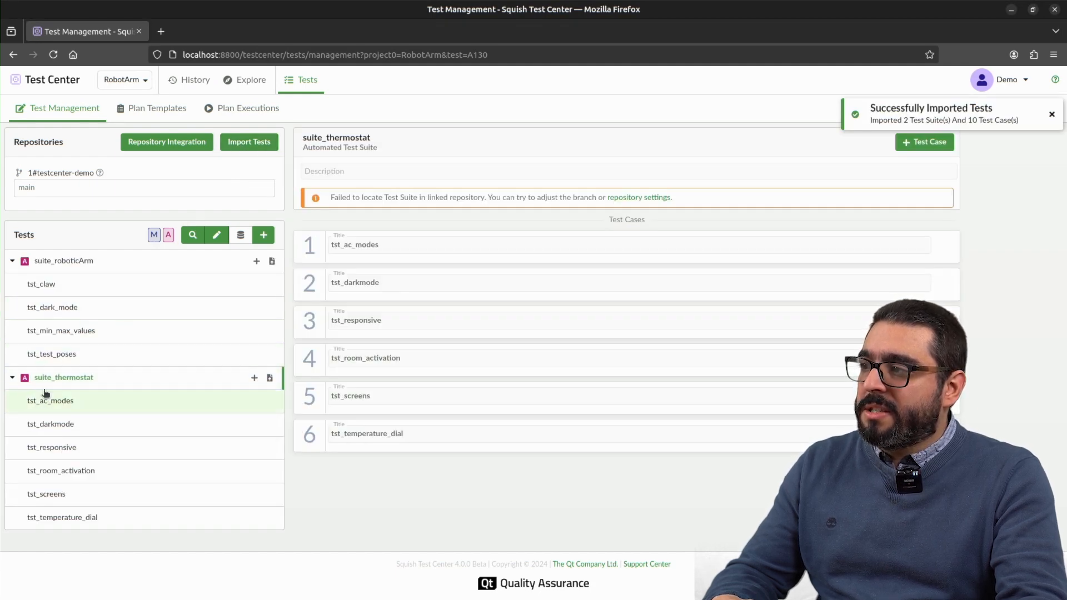
Step: Remove suite_thermostat and all its test cases from the RobotArm project's tests
{"action": "left_click", "coordinate": [217, 235]}
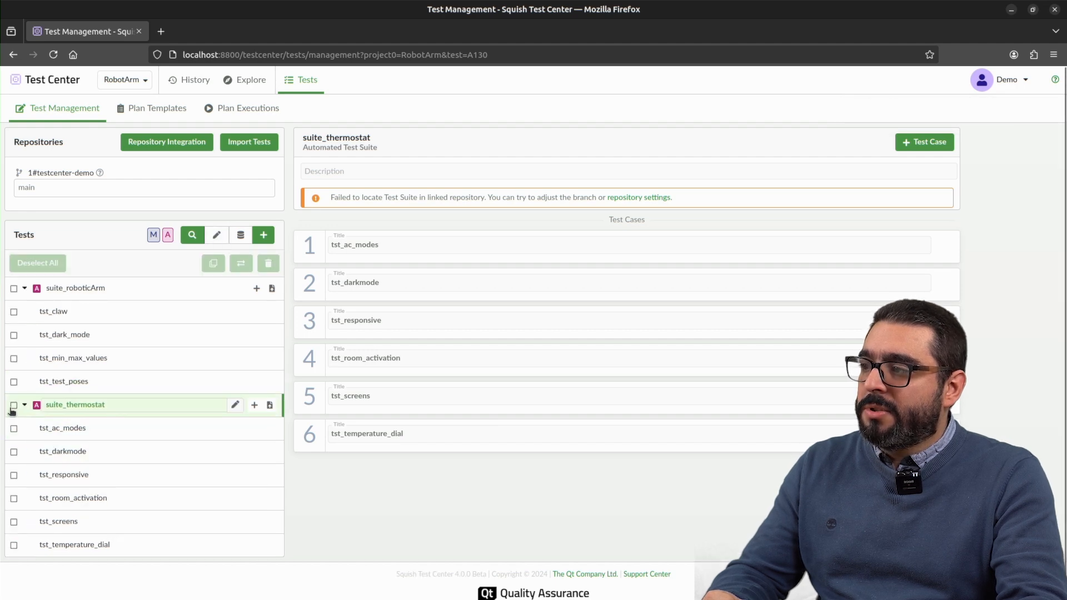
{"action": "left_click", "coordinate": [14, 405]}
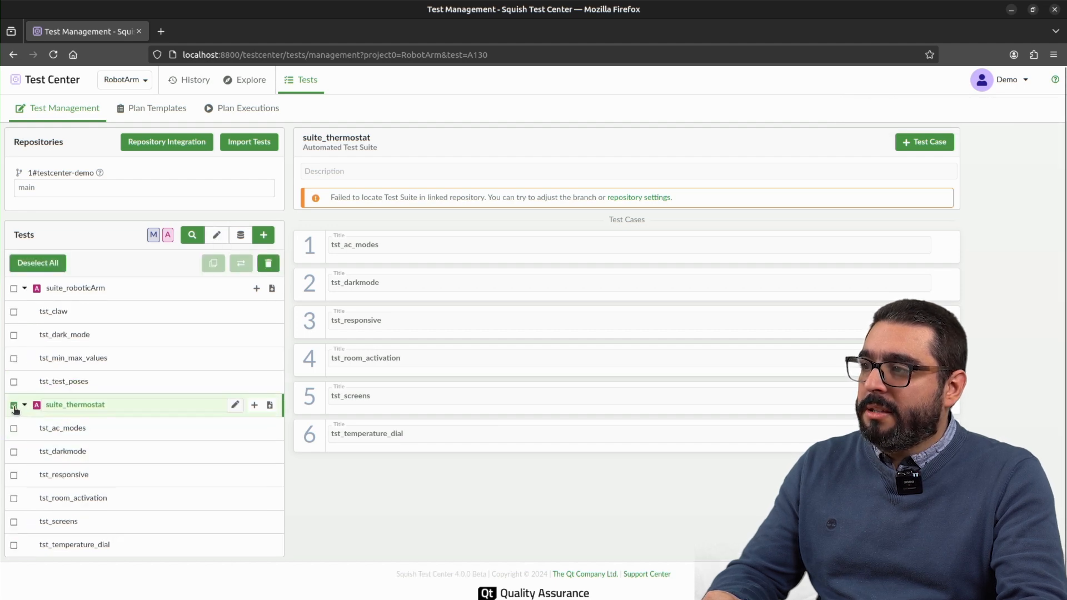
{"action": "left_click", "coordinate": [269, 264]}
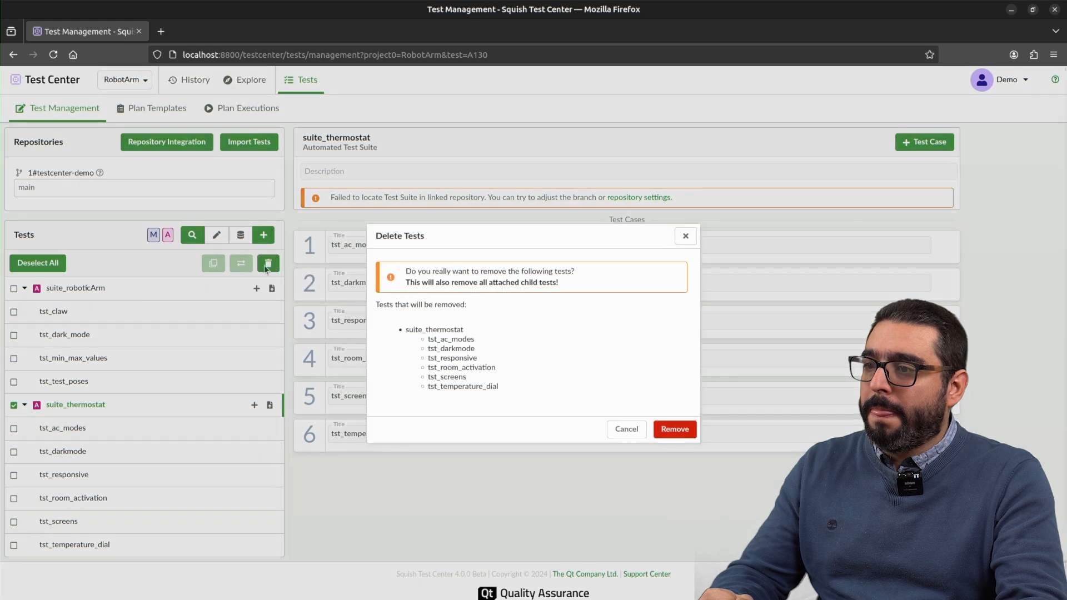
{"action": "left_click", "coordinate": [684, 429]}
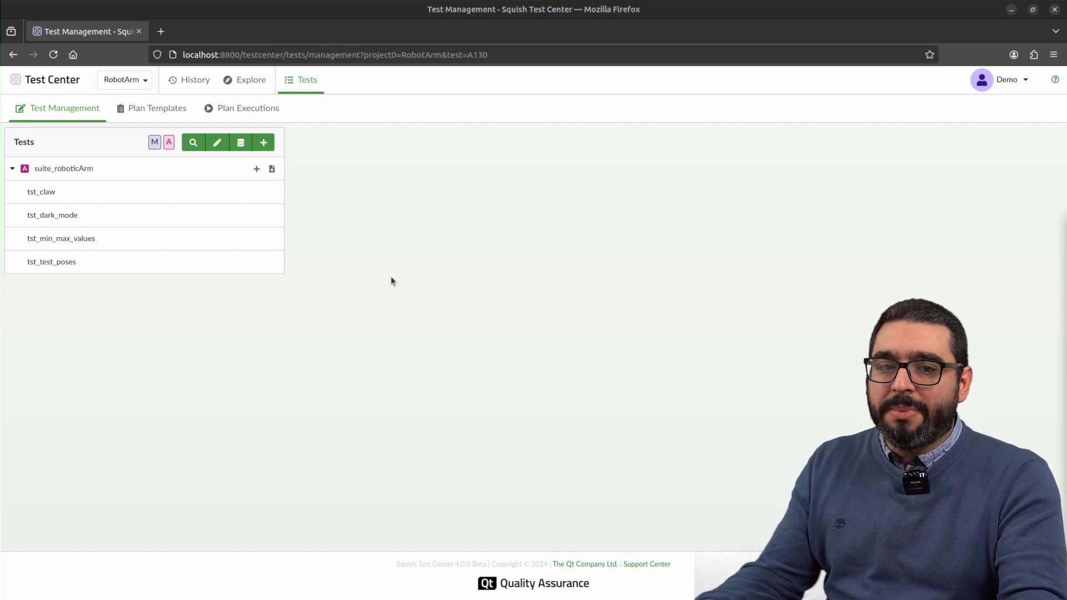
Step: Switch to the ThermostatApp project and examine the Release Tests plan template, including all labels of its planned Windows test run
{"action": "left_click", "coordinate": [140, 81]}
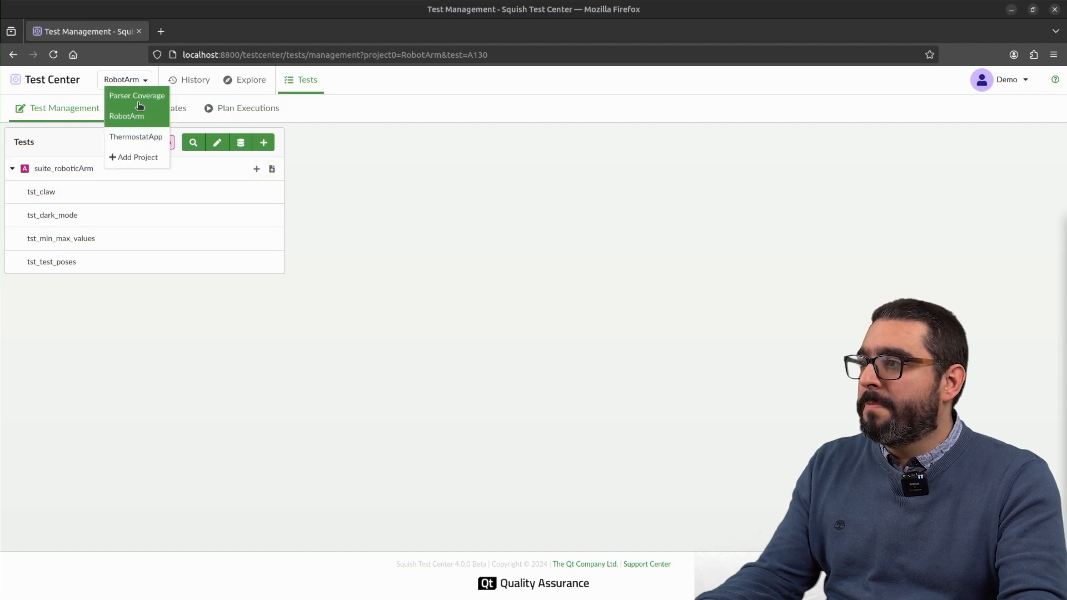
{"action": "left_click", "coordinate": [135, 141]}
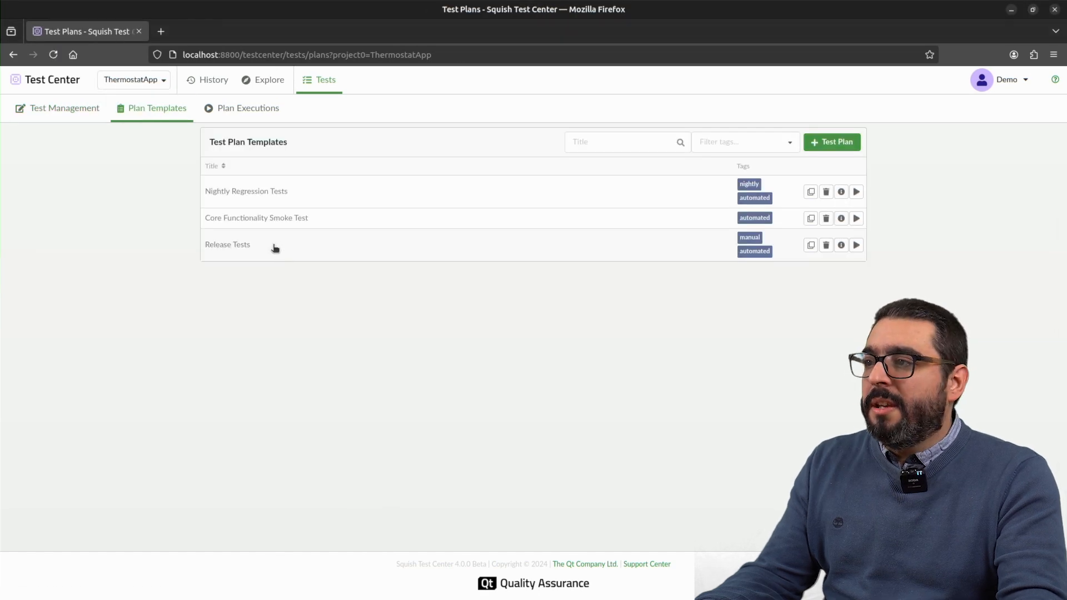
{"action": "left_click", "coordinate": [275, 248]}
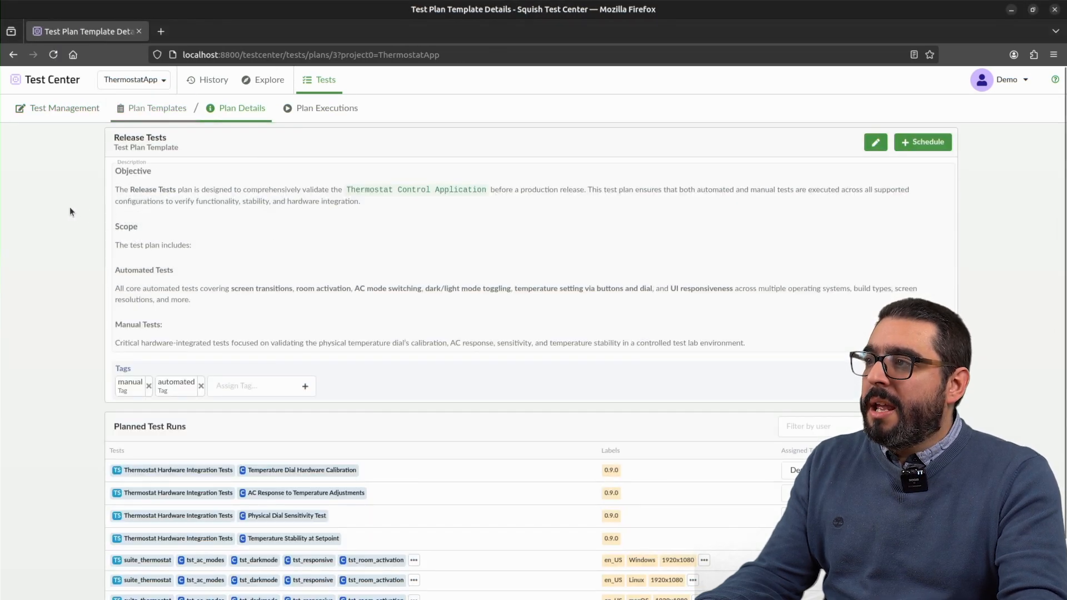
{"action": "scroll", "coordinate": [66, 208], "scroll_direction": "down", "scroll_amount": 2}
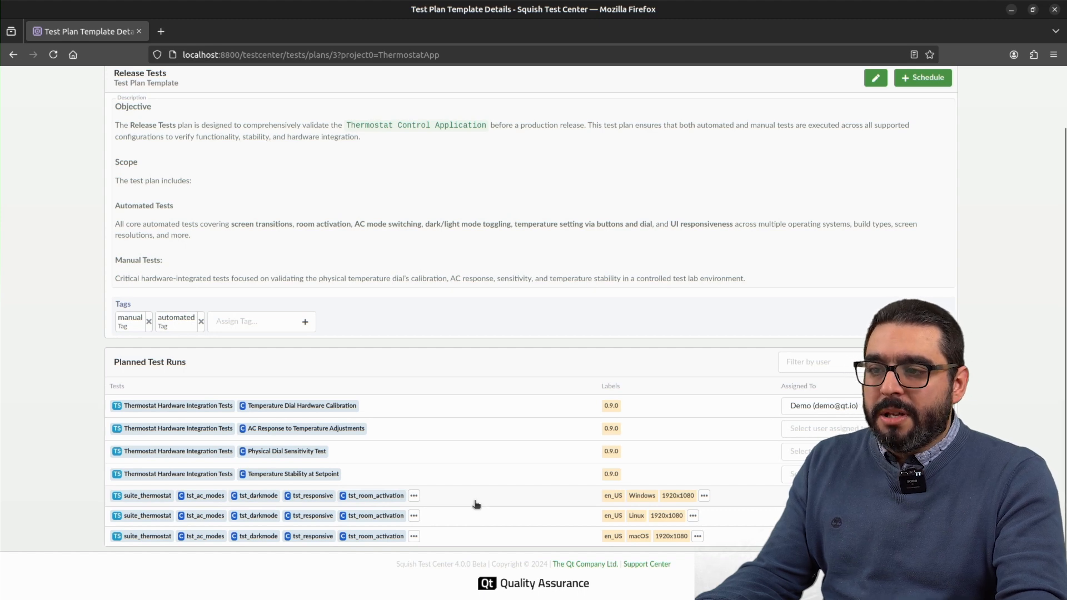
{"action": "left_click", "coordinate": [704, 496]}
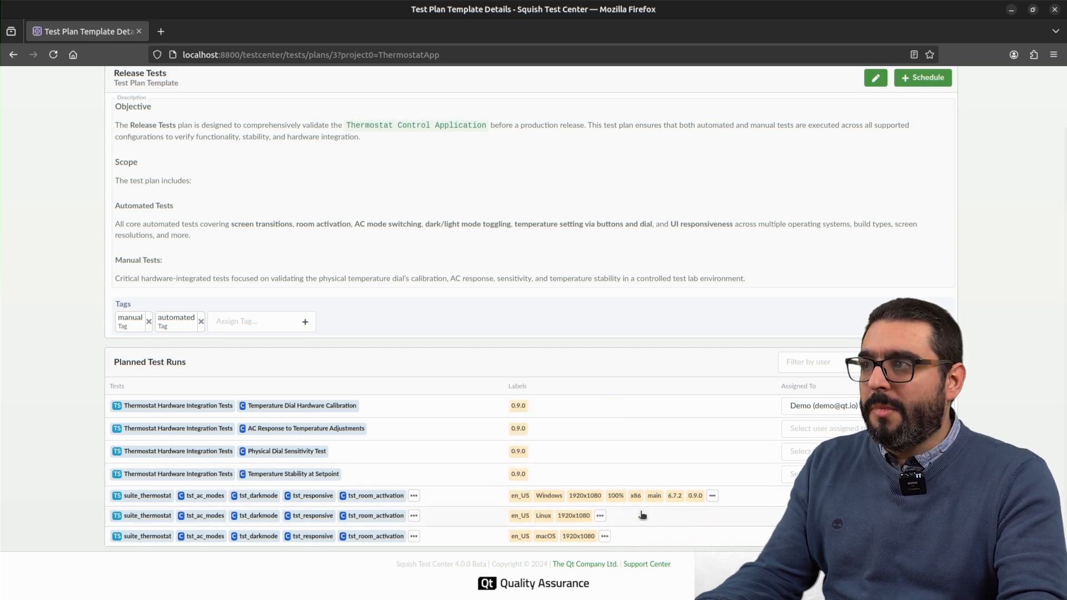
{"action": "scroll", "coordinate": [73, 229], "scroll_direction": "up", "scroll_amount": 2}
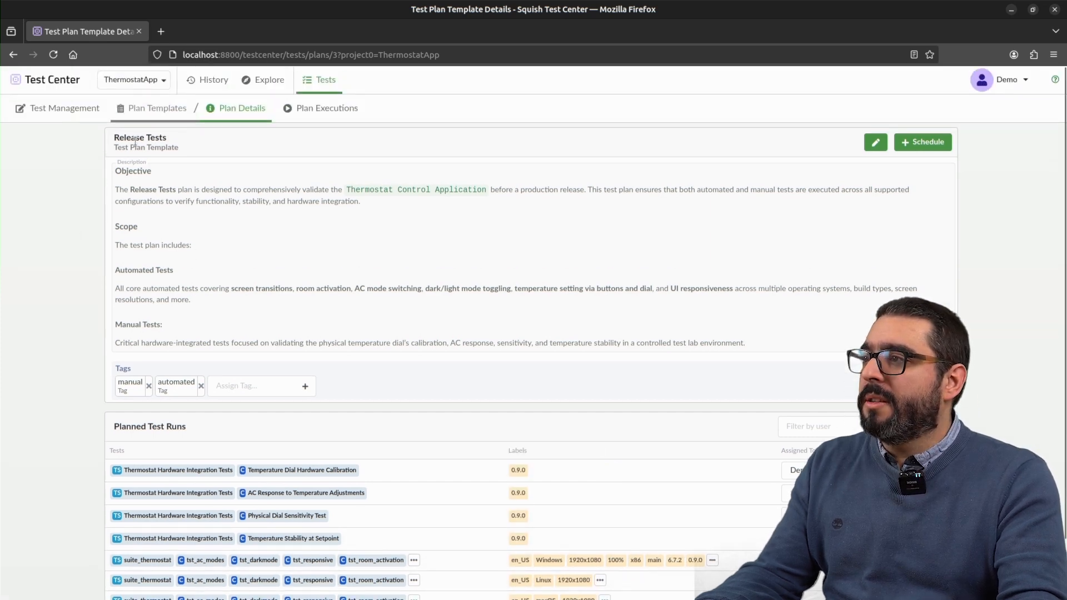
Step: Create a new test plan template in ThermostatApp and rename it "Spot Check"
{"action": "left_click", "coordinate": [158, 108]}
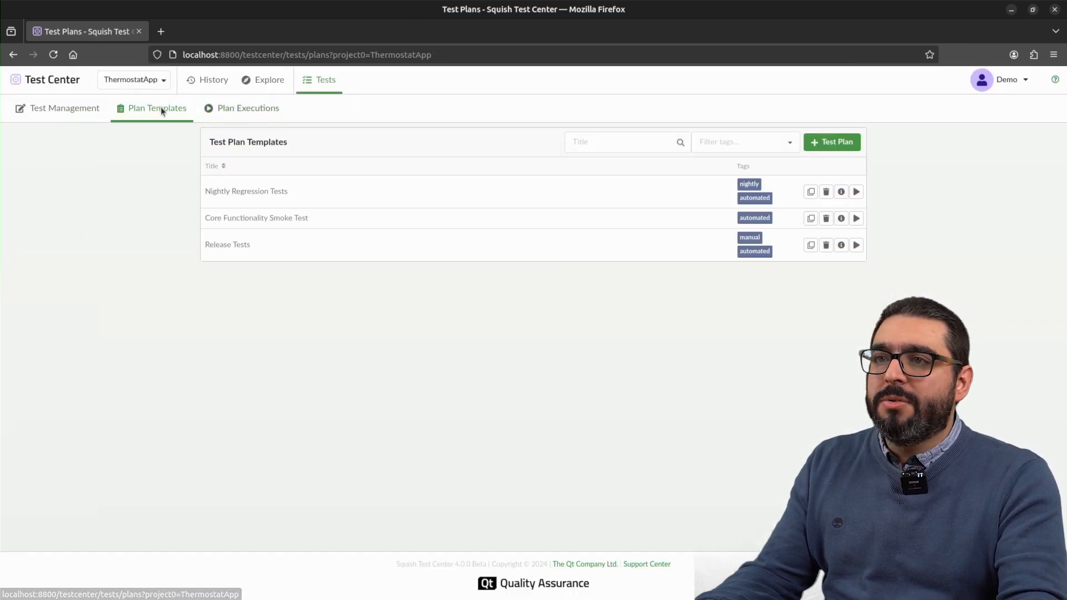
{"action": "left_click", "coordinate": [842, 144]}
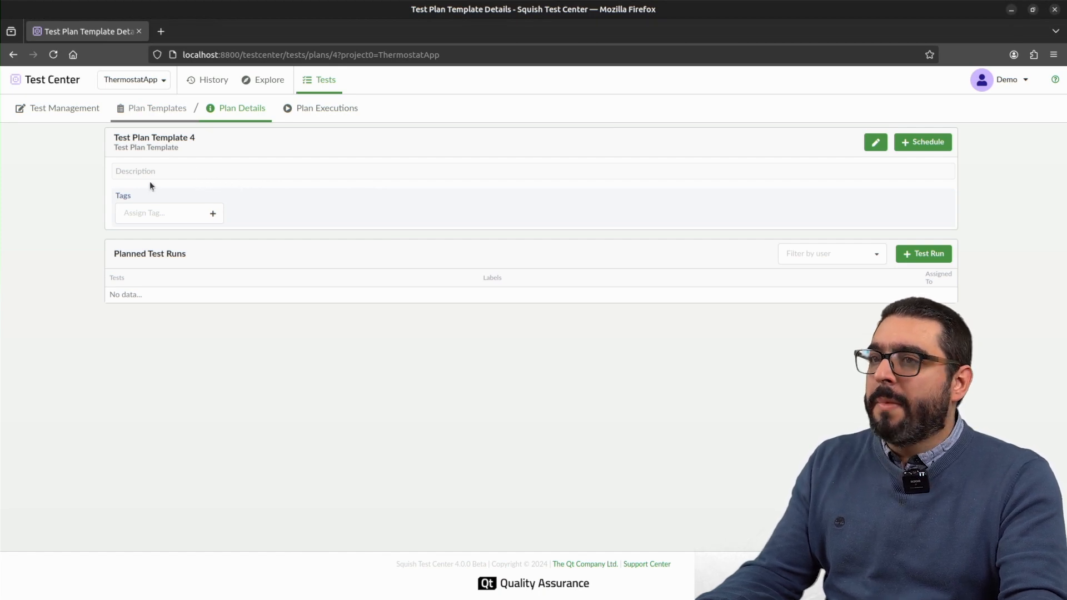
{"action": "left_click", "coordinate": [876, 143]}
{"action": "triple_click", "coordinate": [496, 338]}
{"action": "type", "text": "S"}
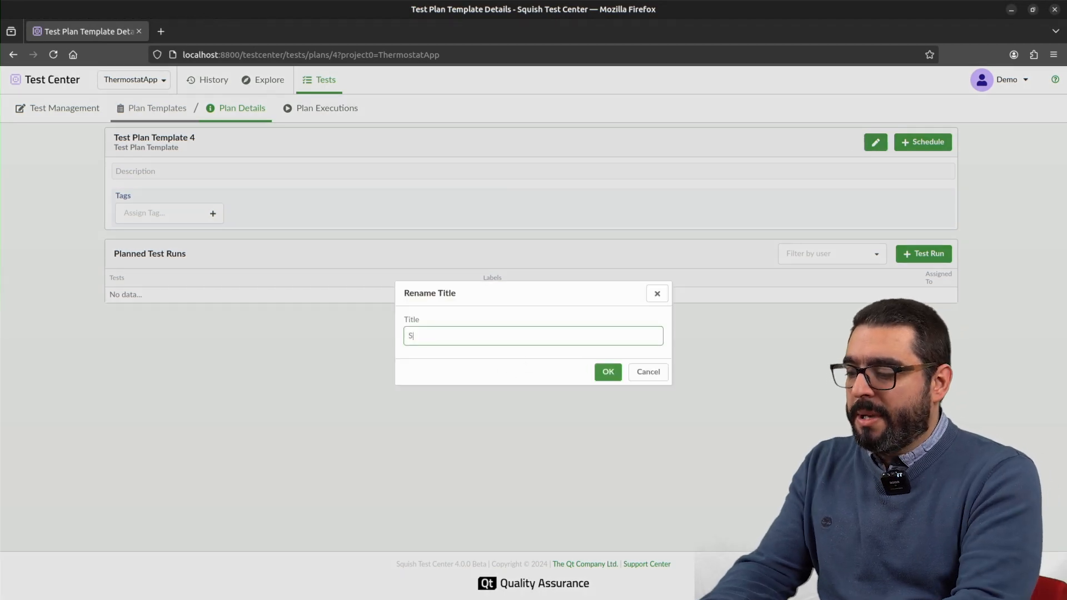
{"action": "type", "text": "pot Check"}
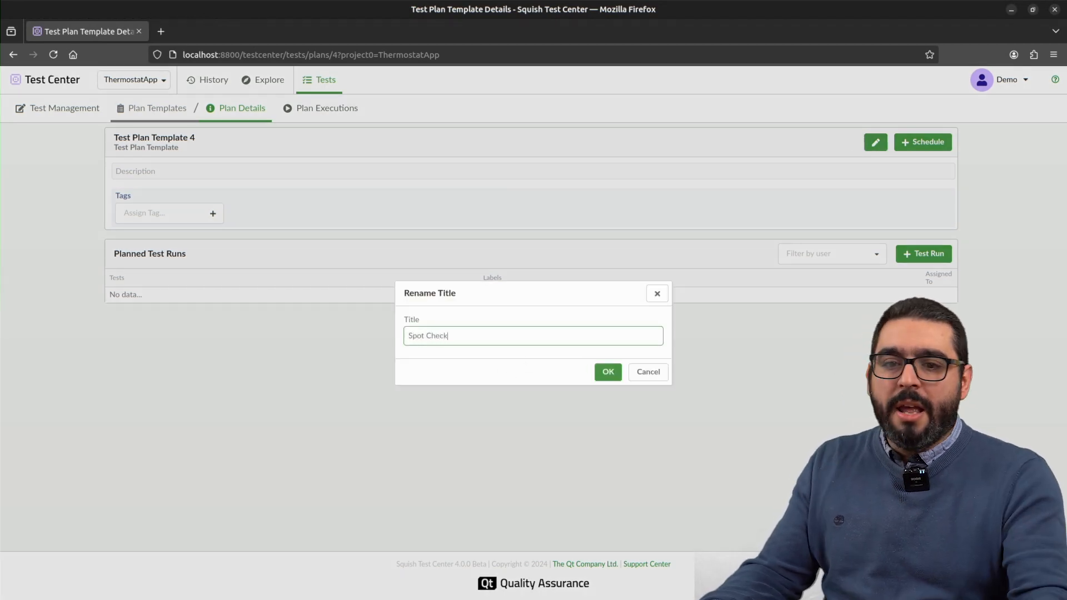
{"action": "left_click", "coordinate": [608, 372]}
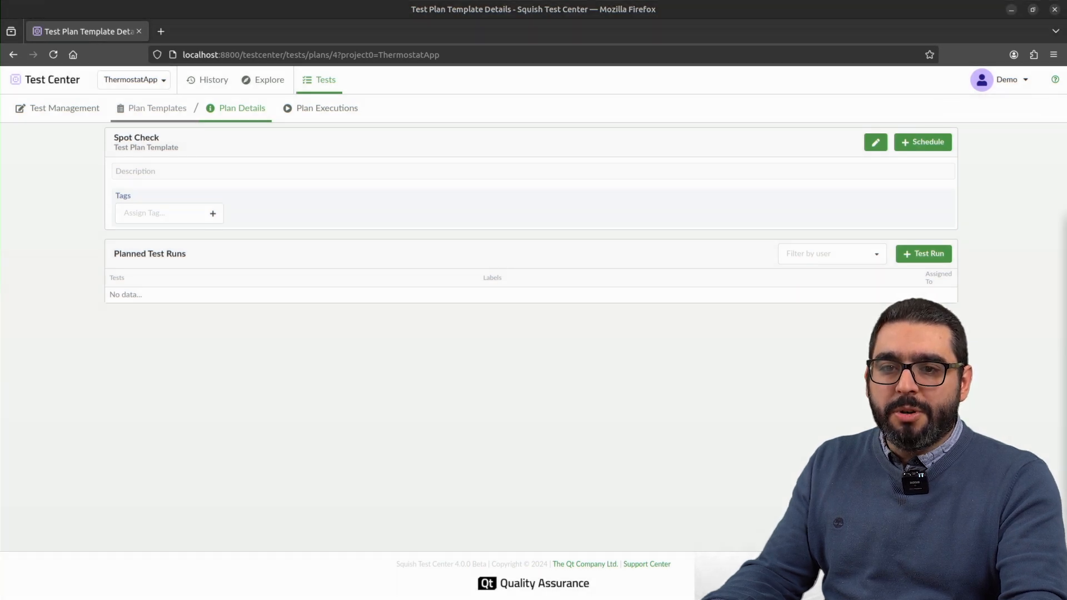
Step: Paste the prepared objective, scope and manual tests text into the Spot Check template's description and save it
{"action": "left_click", "coordinate": [181, 171]}
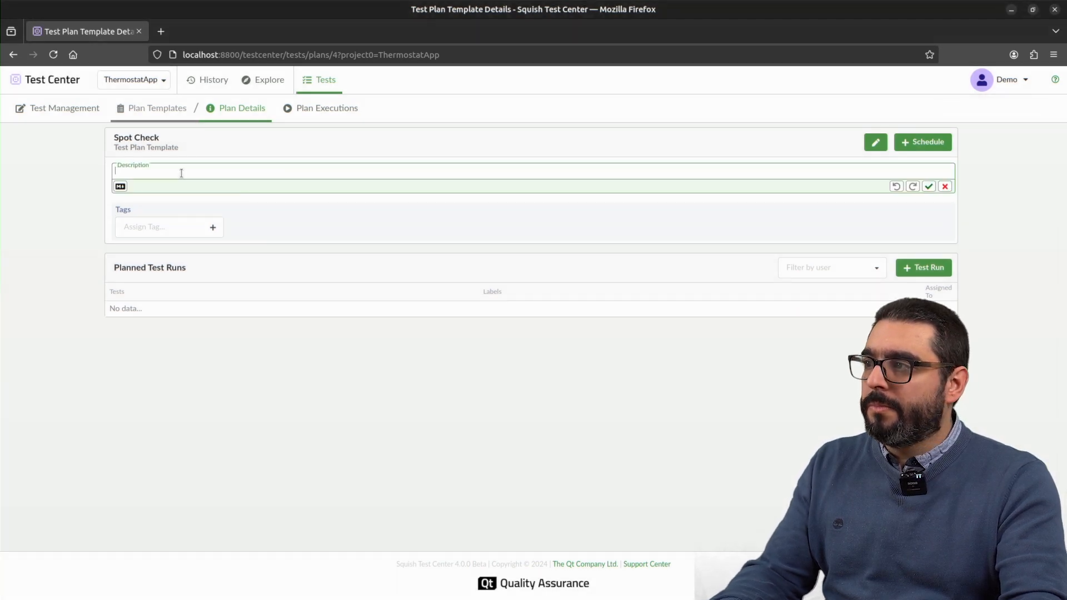
{"action": "type", "text": "Objective The Spot Check plan is designed to cursory review of Thermostat Control Application. This test plan is used to track manual tests to ensure that the usability of the application is according to the specifications. Scope The test plan includes: Manual Tests: Critical hardware-integrated tests focused on validating the physical temperature dial's calibration, AC response, sensitivity, and temperature stability in a controlled test lab environment."}
{"action": "left_click", "coordinate": [55, 244]}
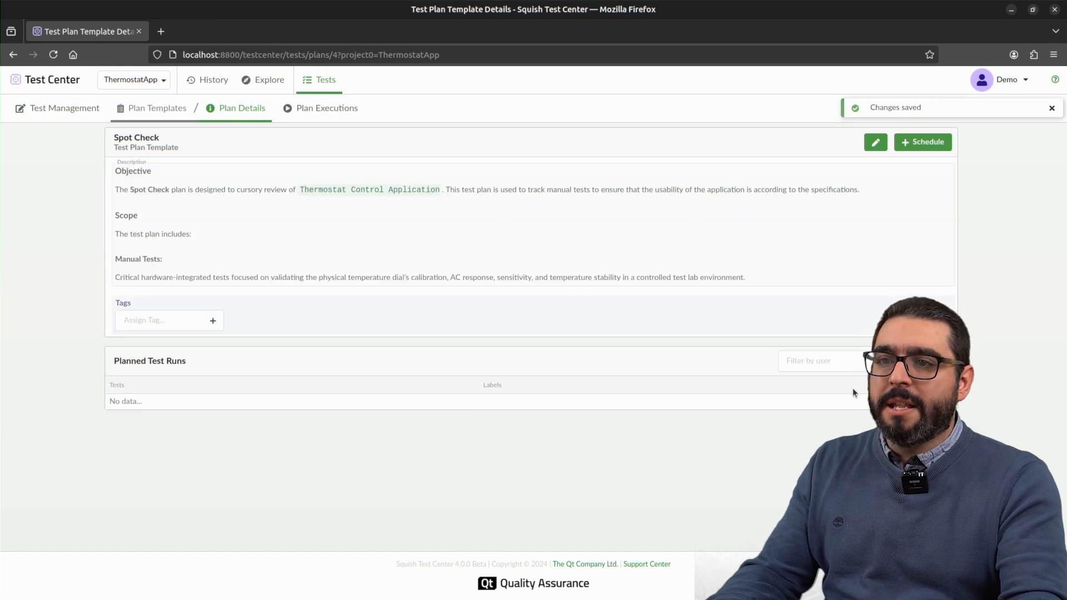
Step: Add a test run to the Spot Check plan containing all Thermostat Hardware Integration Tests, labelled OS=Windows
{"action": "left_click", "coordinate": [923, 361]}
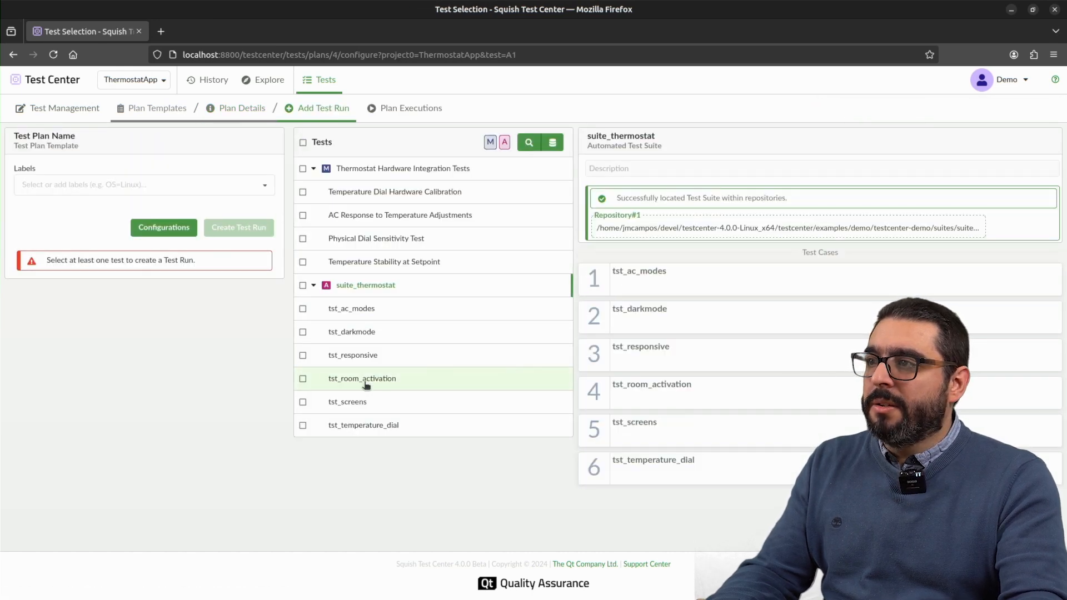
{"action": "left_click", "coordinate": [303, 169]}
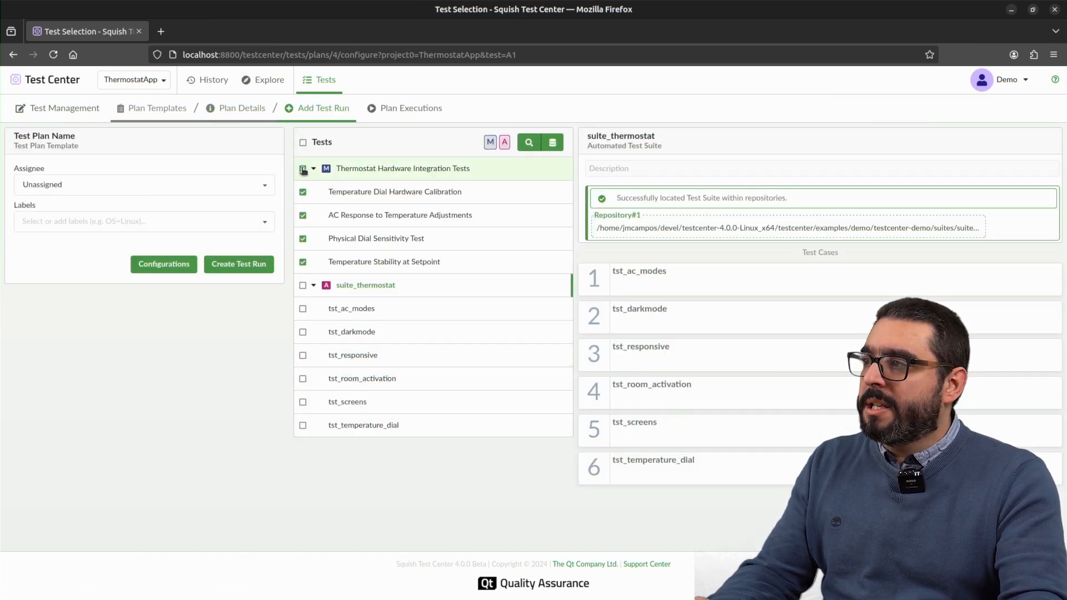
{"action": "left_click", "coordinate": [80, 221]}
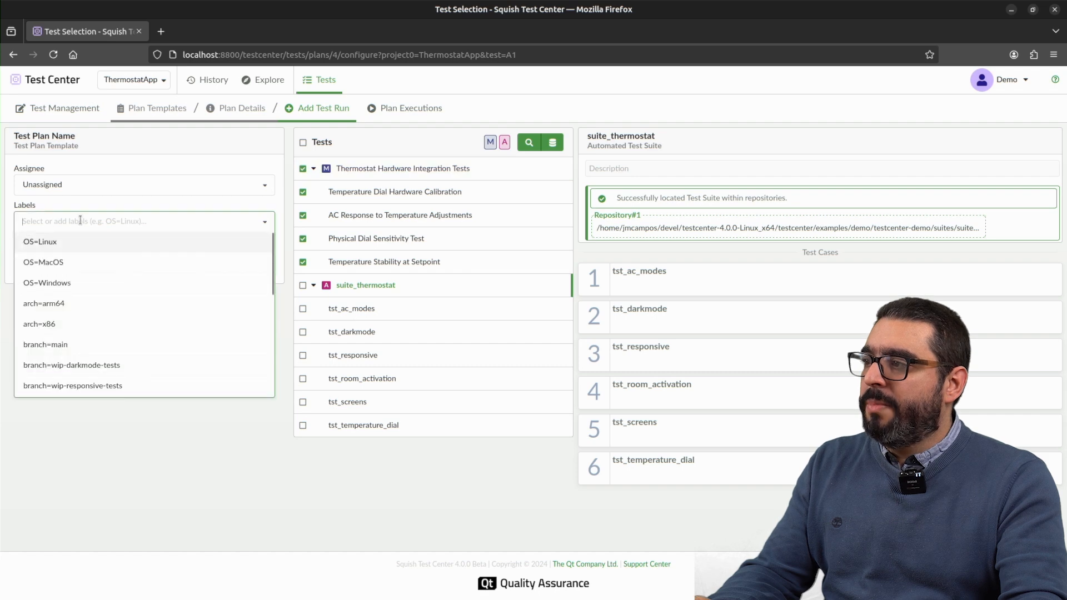
{"action": "left_click", "coordinate": [76, 284]}
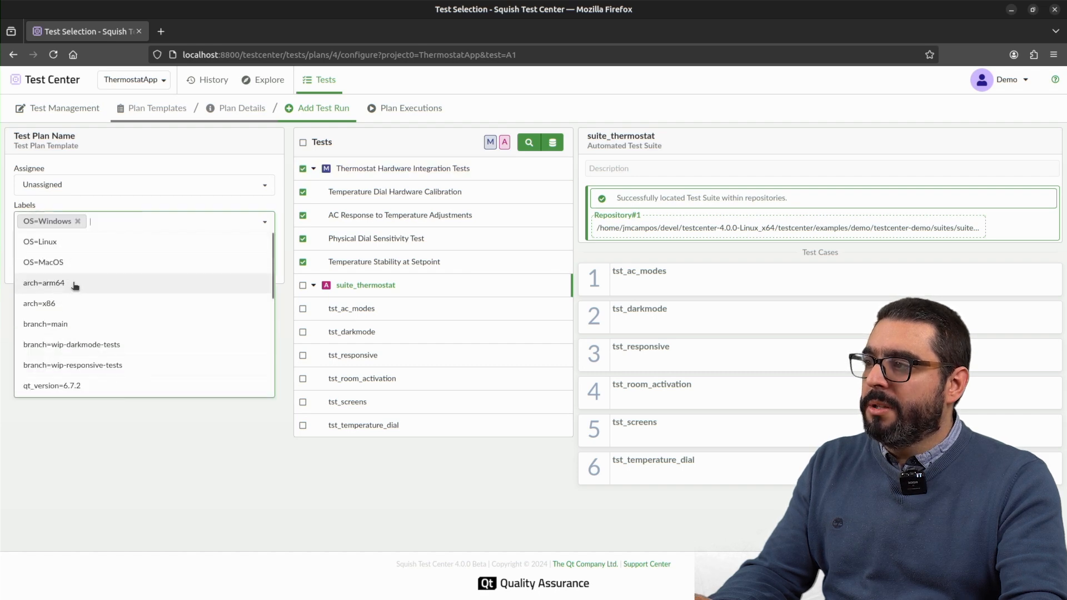
{"action": "left_click", "coordinate": [99, 445]}
{"action": "left_click", "coordinate": [232, 269]}
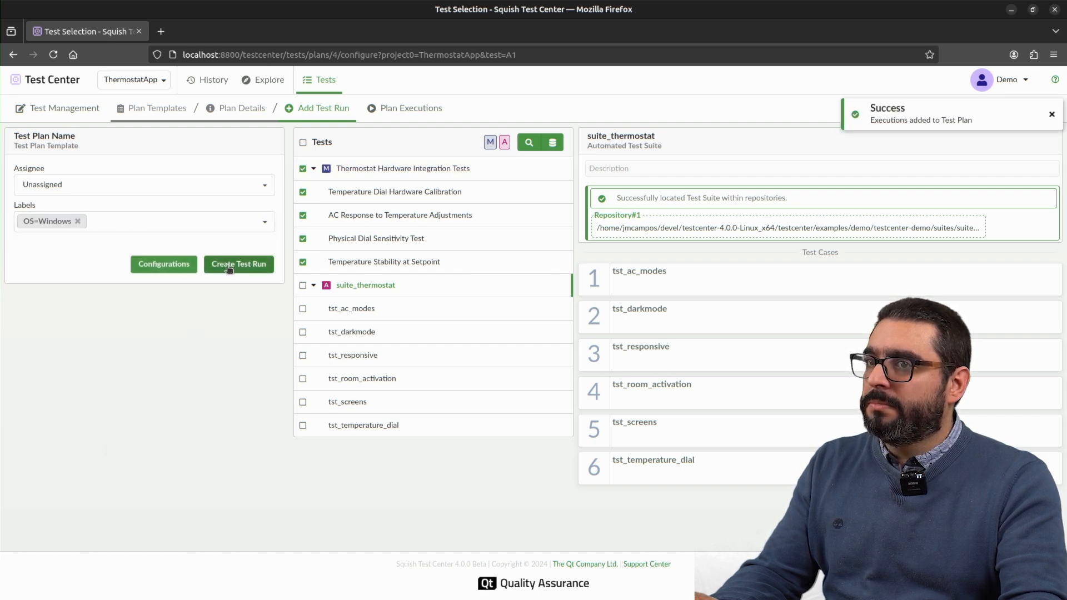
Step: Schedule an execution of the Spot Check plan under the name Spot Check Execution with the batch name "Spot #1"
{"action": "left_click", "coordinate": [233, 108]}
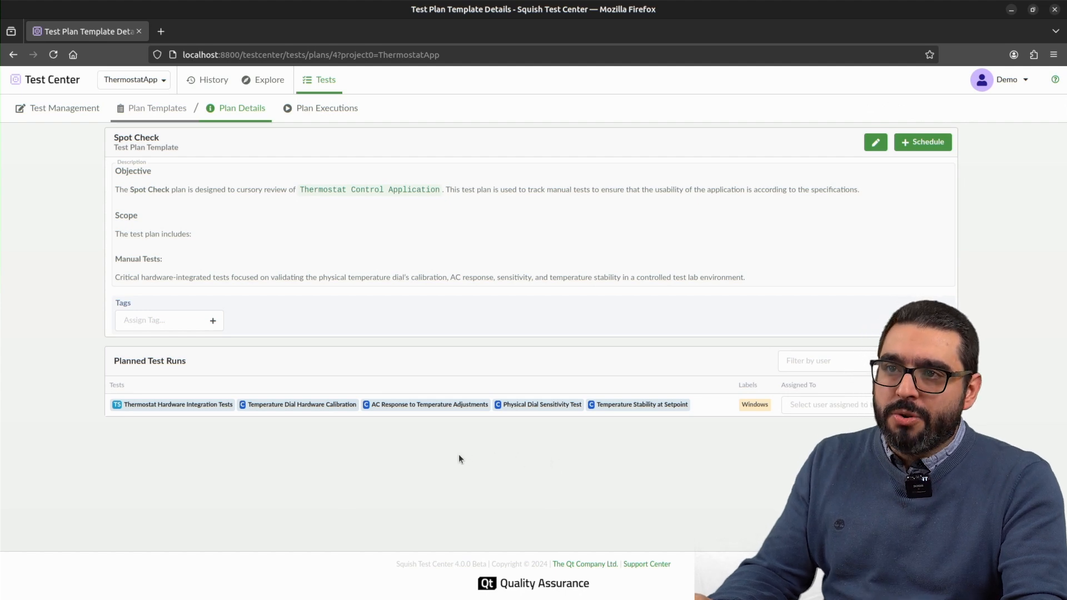
{"action": "left_click", "coordinate": [918, 144]}
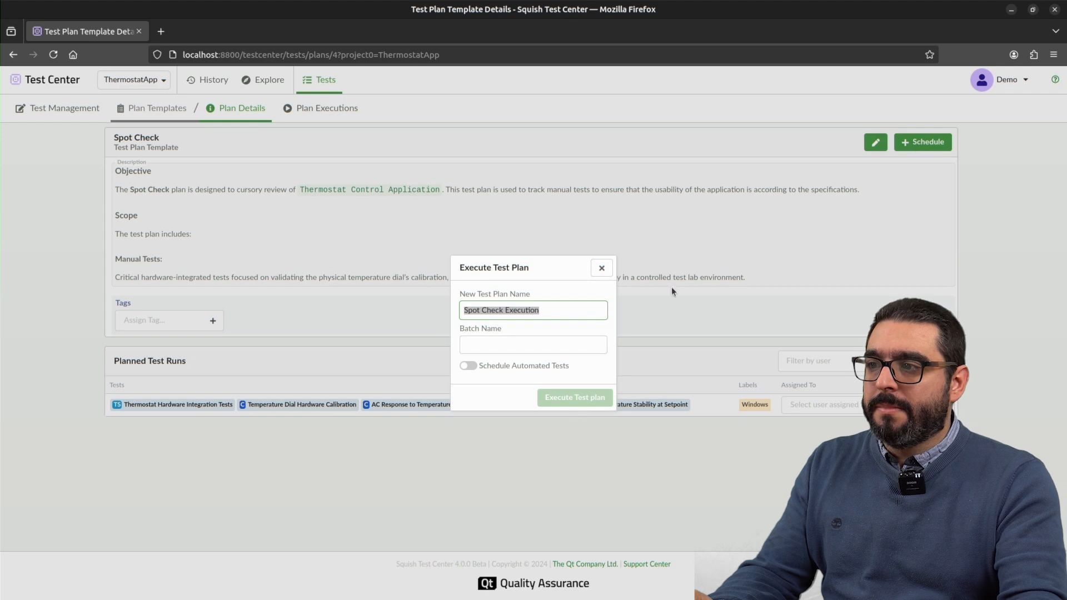
{"action": "key", "text": "Tab"}
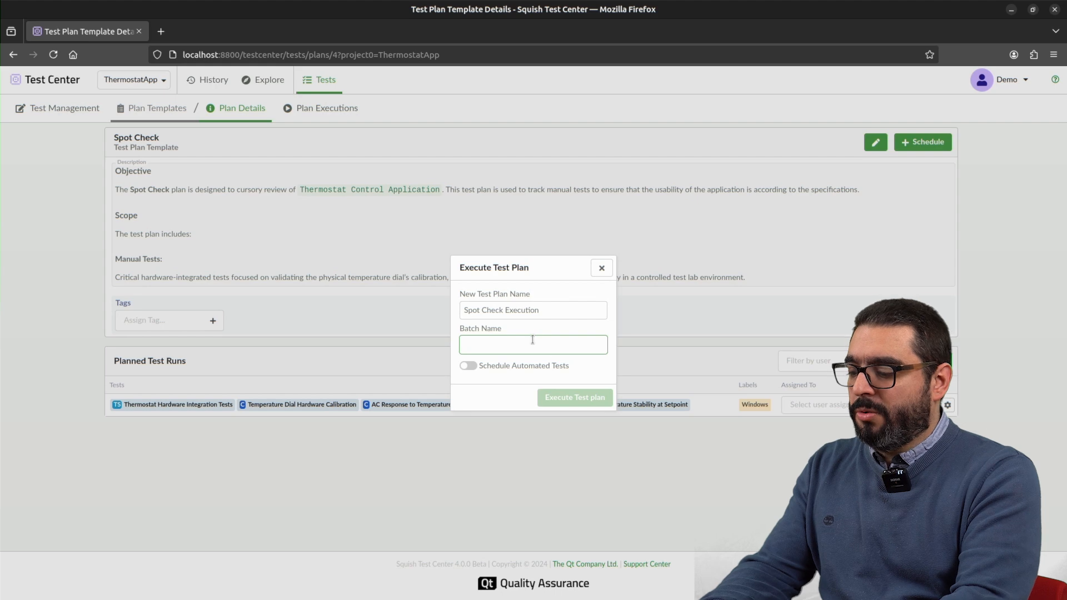
{"action": "type", "text": "Spot #1"}
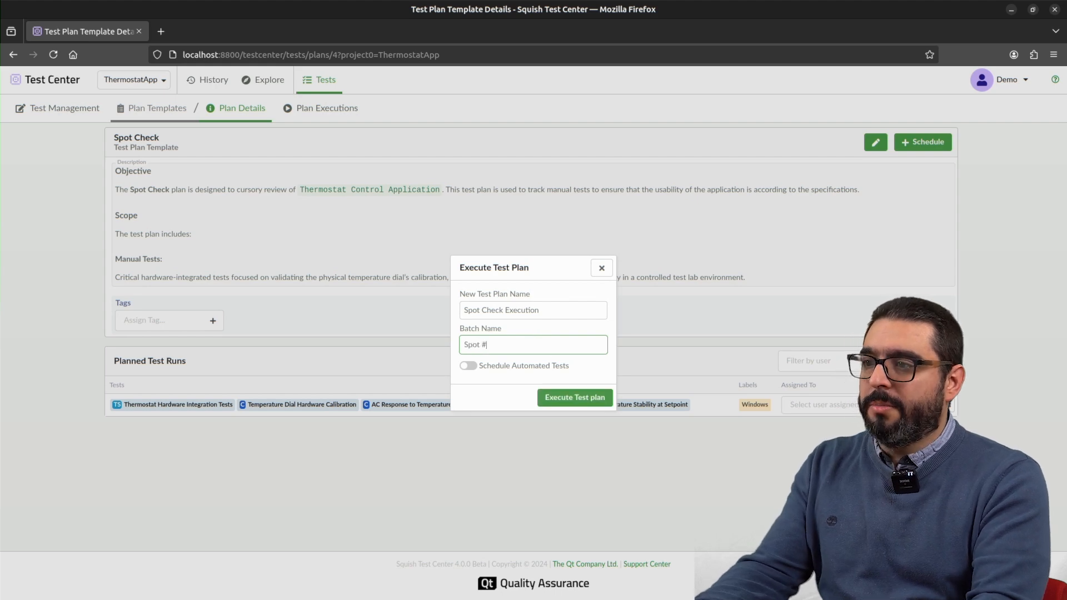
{"action": "left_click", "coordinate": [572, 397]}
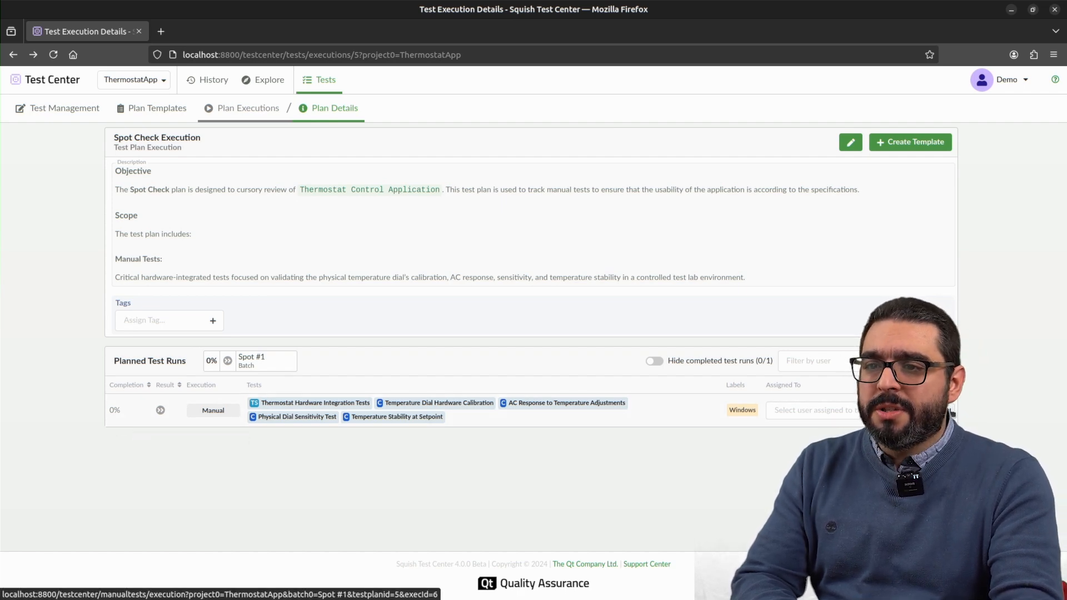
Step: Open the Spot #1 manual test run and mark all five steps of Temperature Dial Hardware Calibration as passed
{"action": "left_click", "coordinate": [439, 403]}
{"action": "left_click", "coordinate": [211, 137]}
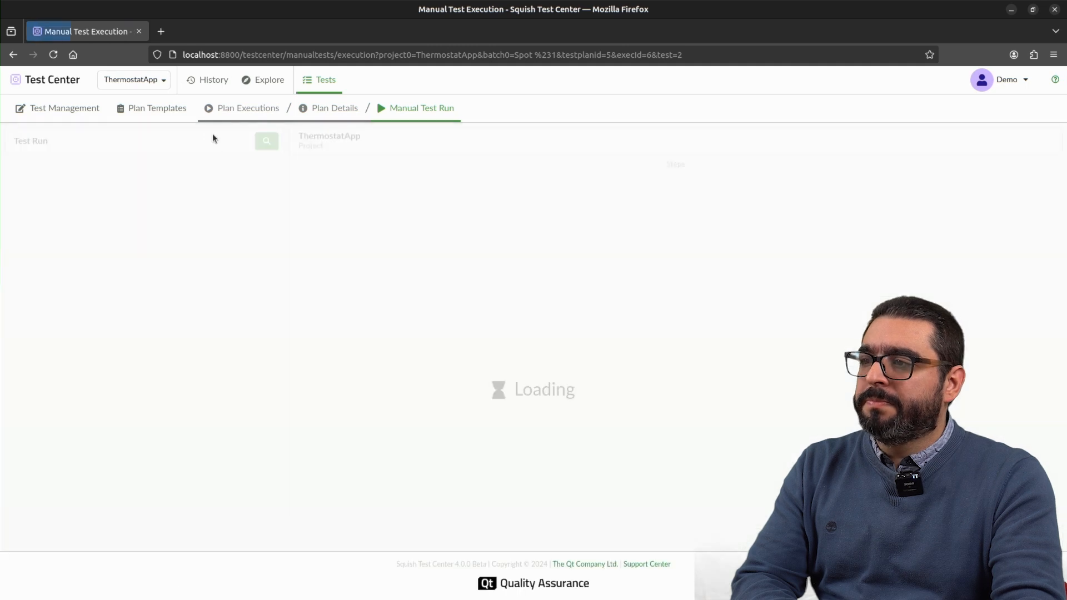
{"action": "scroll", "coordinate": [281, 406], "scroll_direction": "down", "scroll_amount": 2}
{"action": "left_click", "coordinate": [342, 362]}
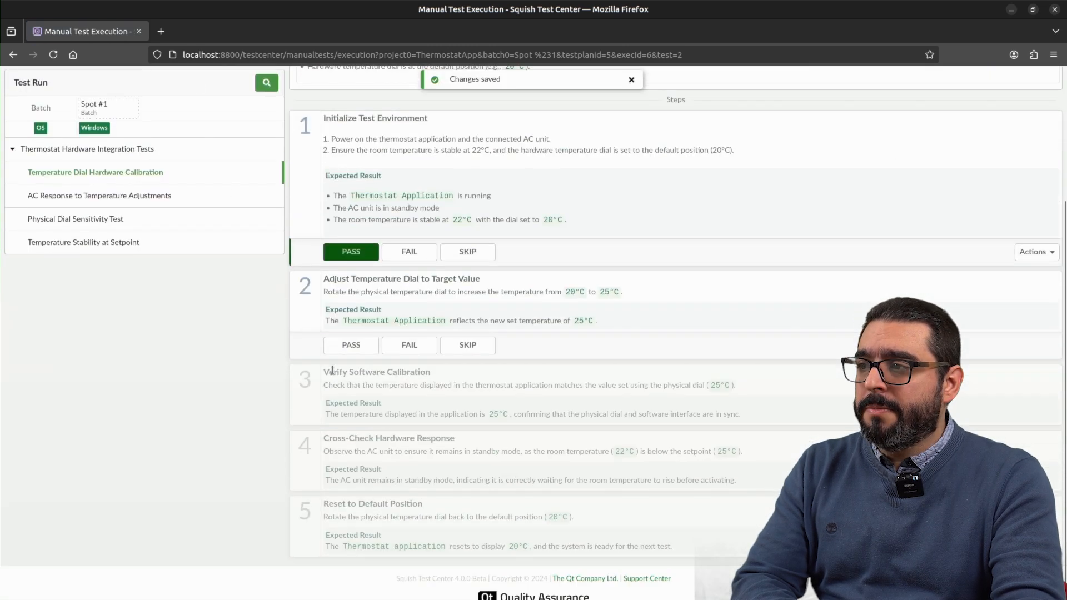
{"action": "left_click", "coordinate": [345, 331]}
{"action": "left_click", "coordinate": [340, 424]}
{"action": "left_click", "coordinate": [331, 518]}
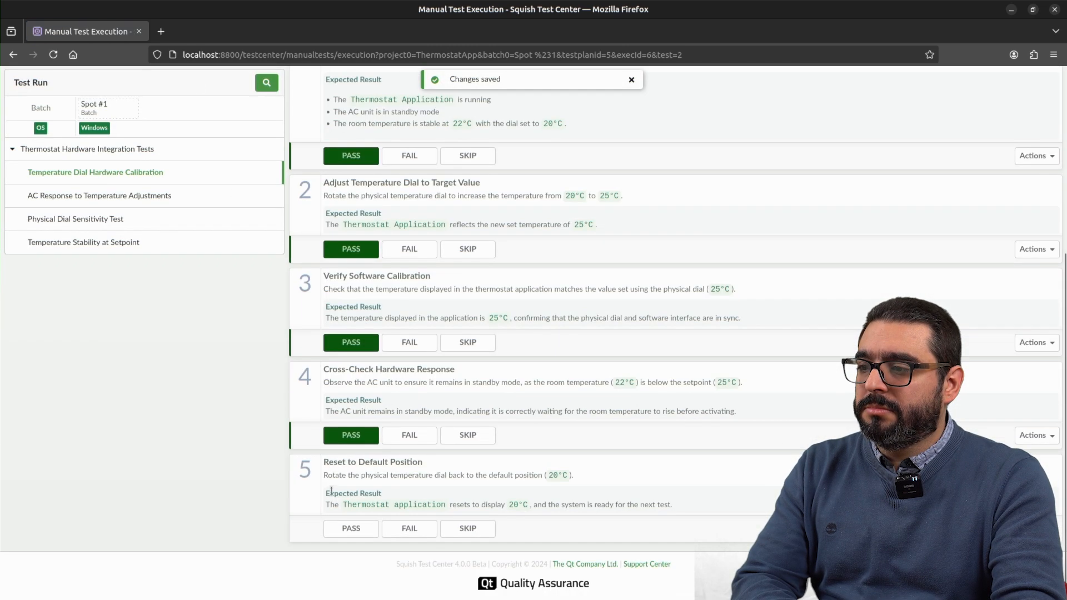
{"action": "left_click", "coordinate": [347, 528]}
{"action": "left_click", "coordinate": [670, 555]}
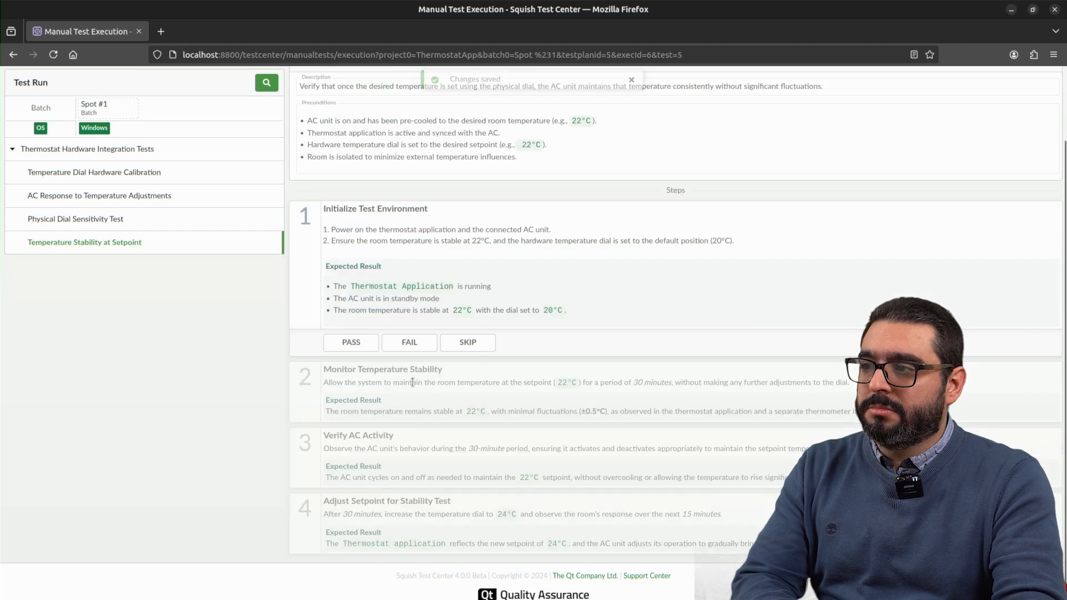
Step: Mark all four steps of the Temperature Stability at Setpoint manual test as passed
{"action": "left_click", "coordinate": [352, 342]}
{"action": "left_click", "coordinate": [353, 436]}
{"action": "left_click", "coordinate": [356, 529]}
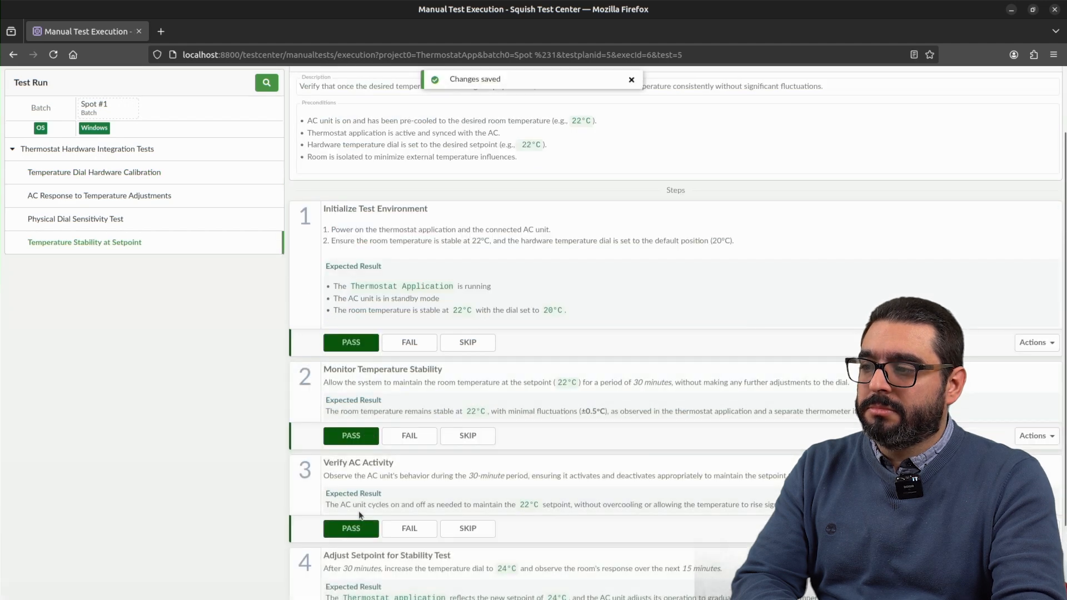
{"action": "left_click", "coordinate": [358, 530]}
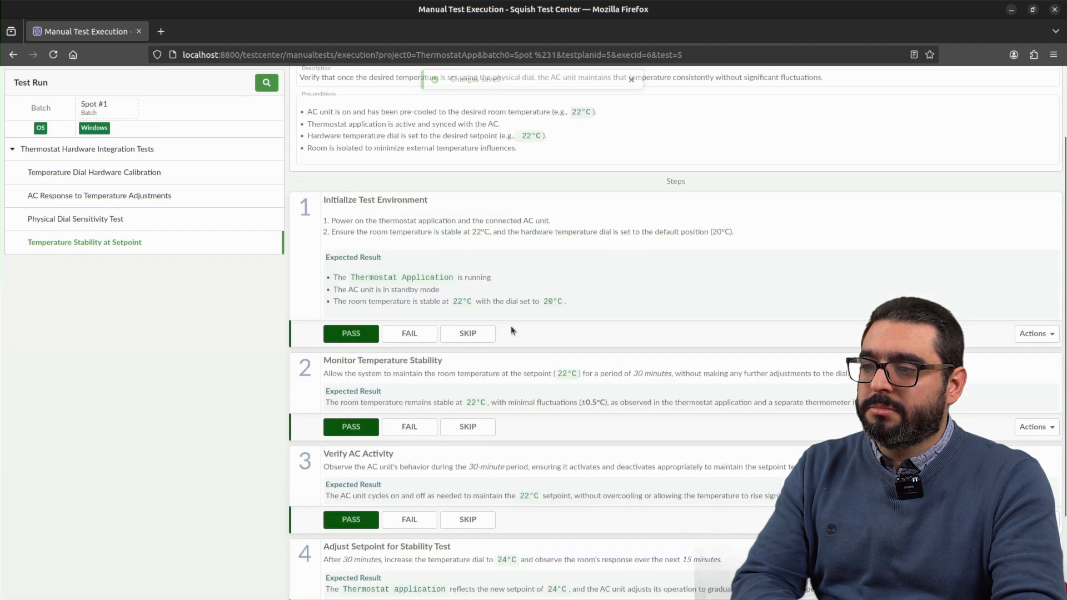
{"action": "left_click", "coordinate": [612, 531]}
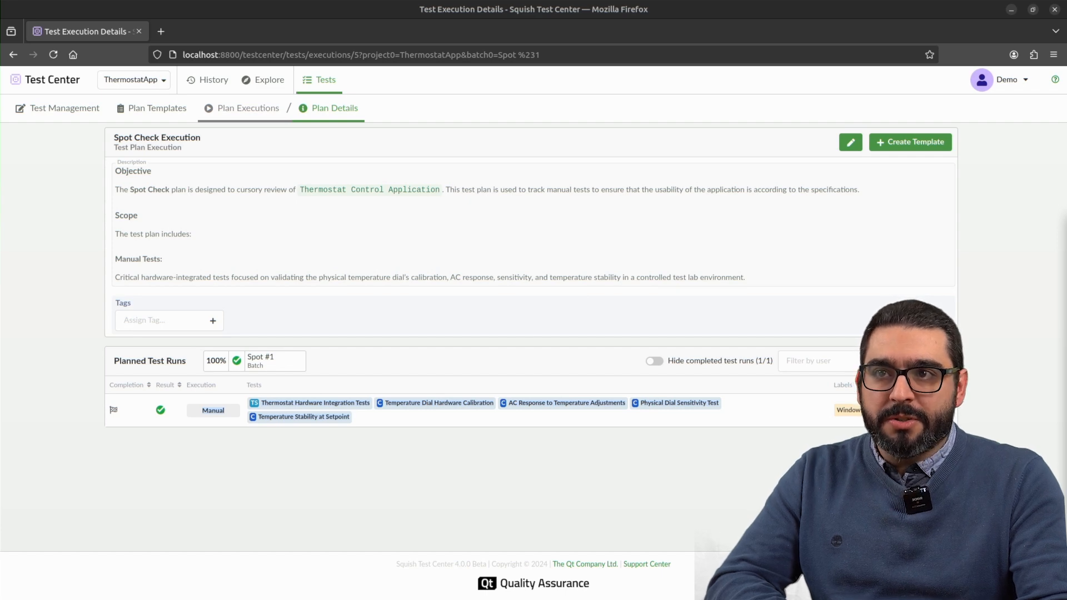
Step: Set the Squish installation path to the squish-for-qt-8.0.0 folder in the global test execution settings
{"action": "left_click", "coordinate": [983, 81]}
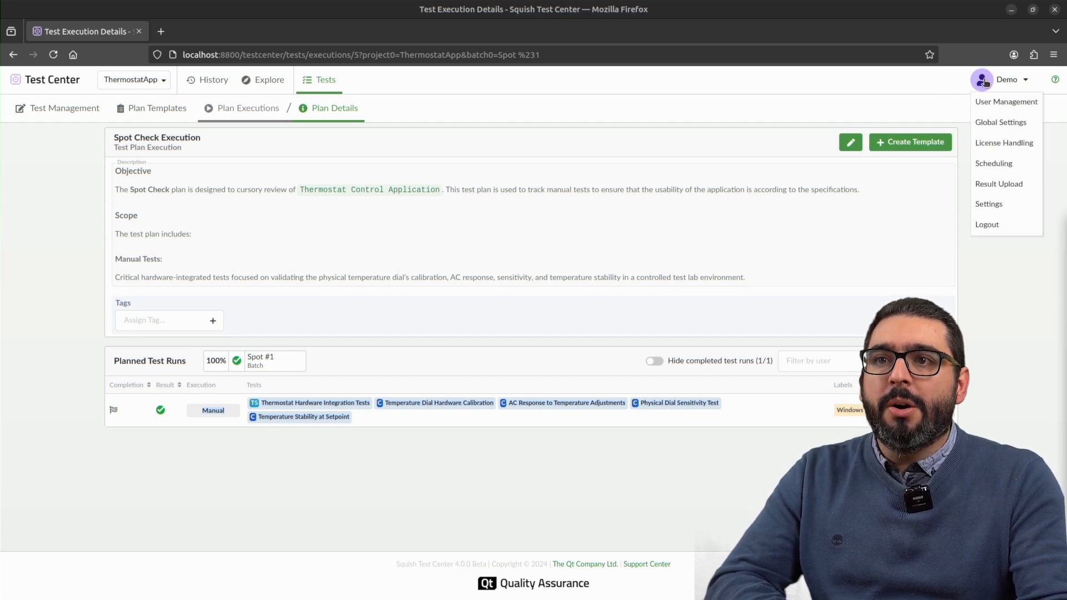
{"action": "left_click", "coordinate": [990, 128]}
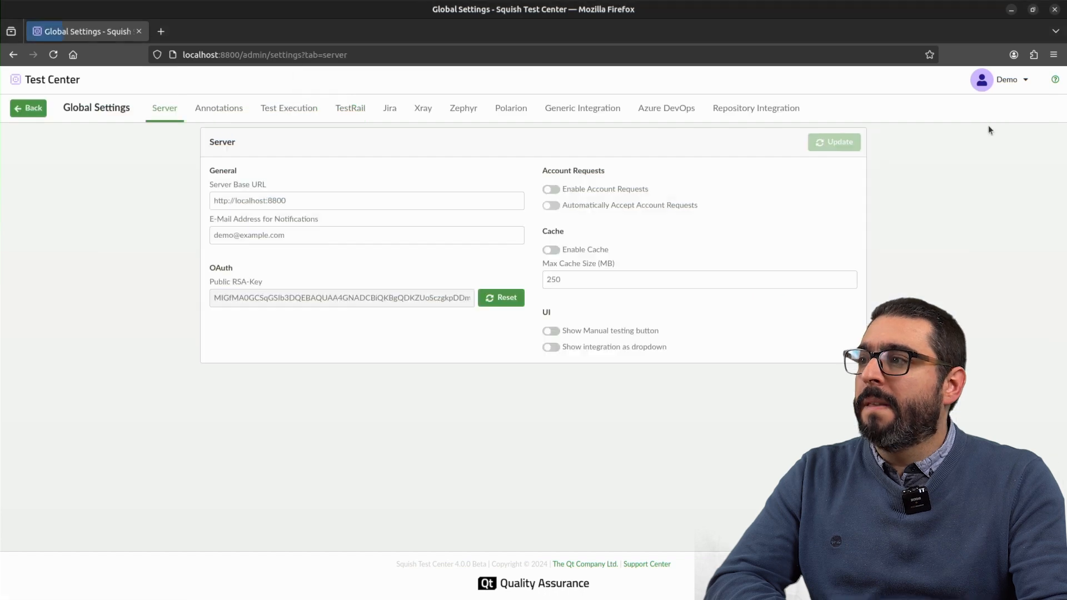
{"action": "left_click", "coordinate": [290, 109]}
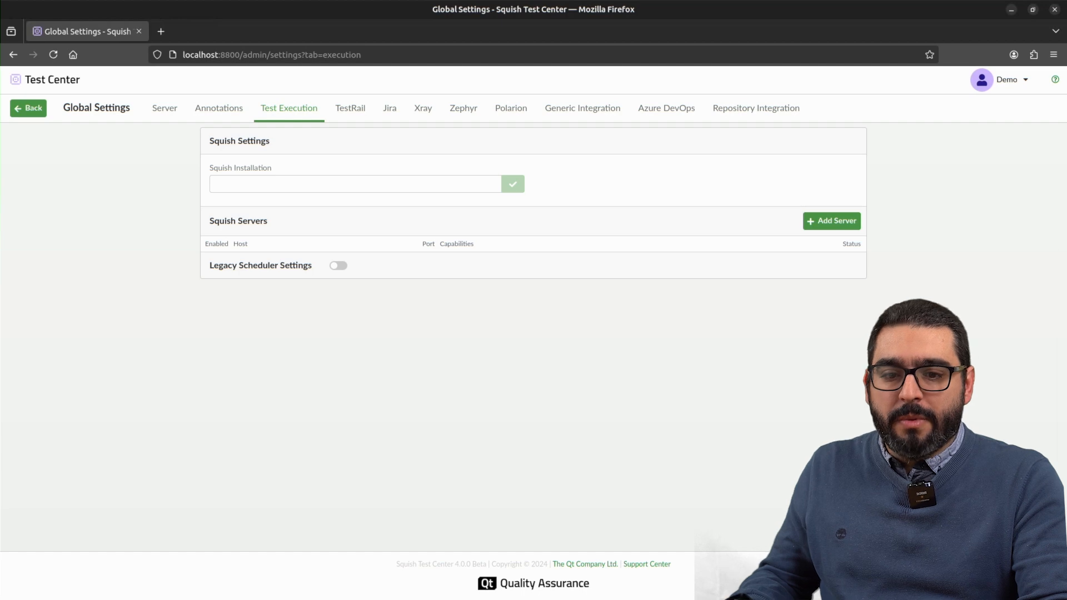
{"action": "left_click", "coordinate": [296, 179]}
{"action": "type", "text": "/home/jmcampos/squish-for-qt-8.0.0"}
{"action": "left_click", "coordinate": [507, 185]}
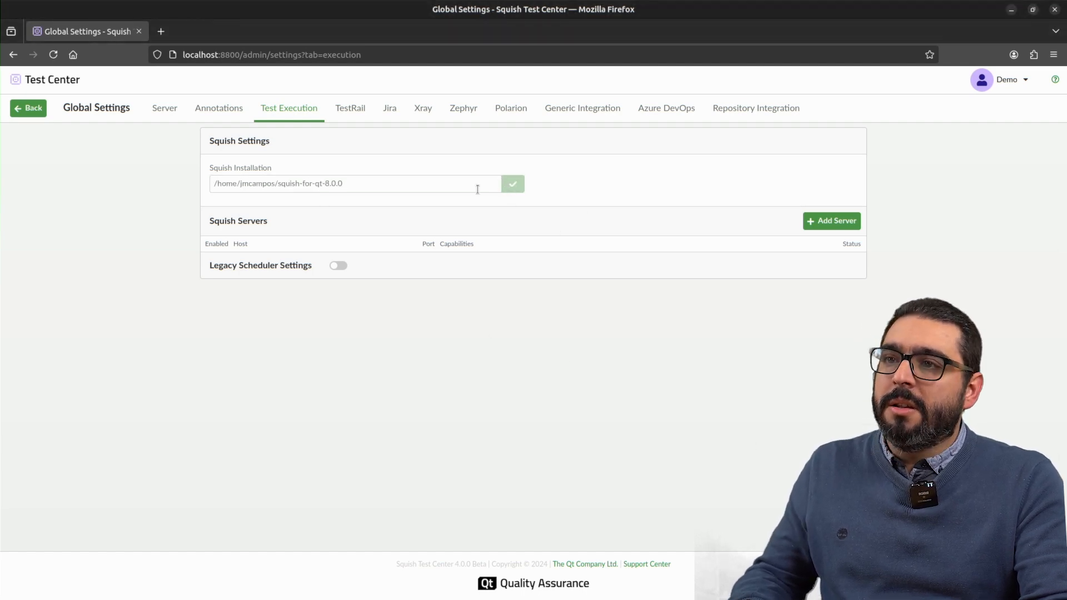
Step: Add an enabled Squish server with host 127.0.0.1, port 4322 and the capability OS=Linux, and save it
{"action": "left_click", "coordinate": [832, 222]}
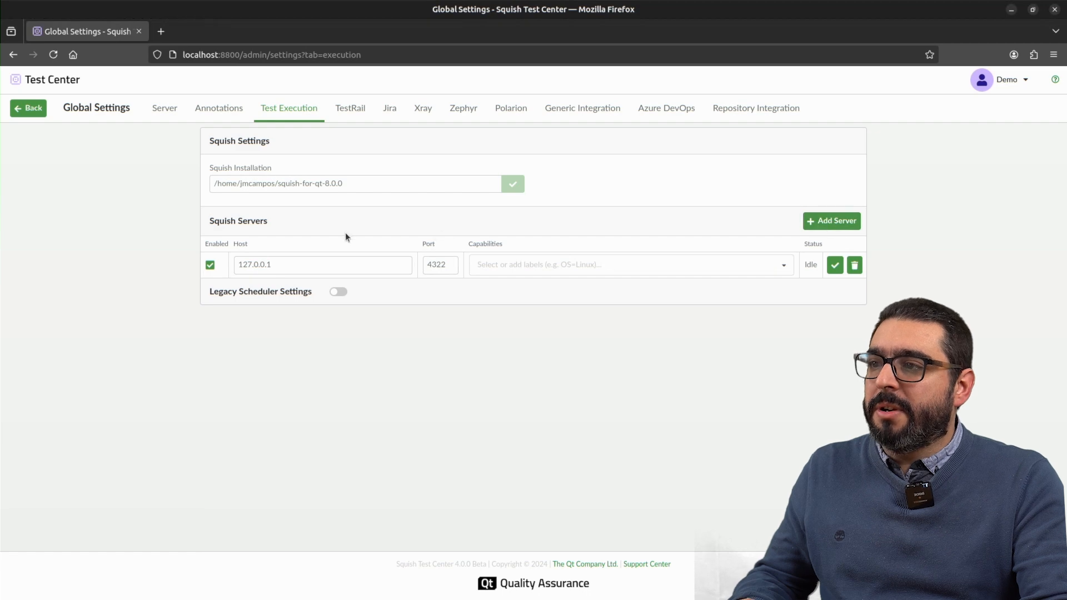
{"action": "left_click", "coordinate": [608, 255]}
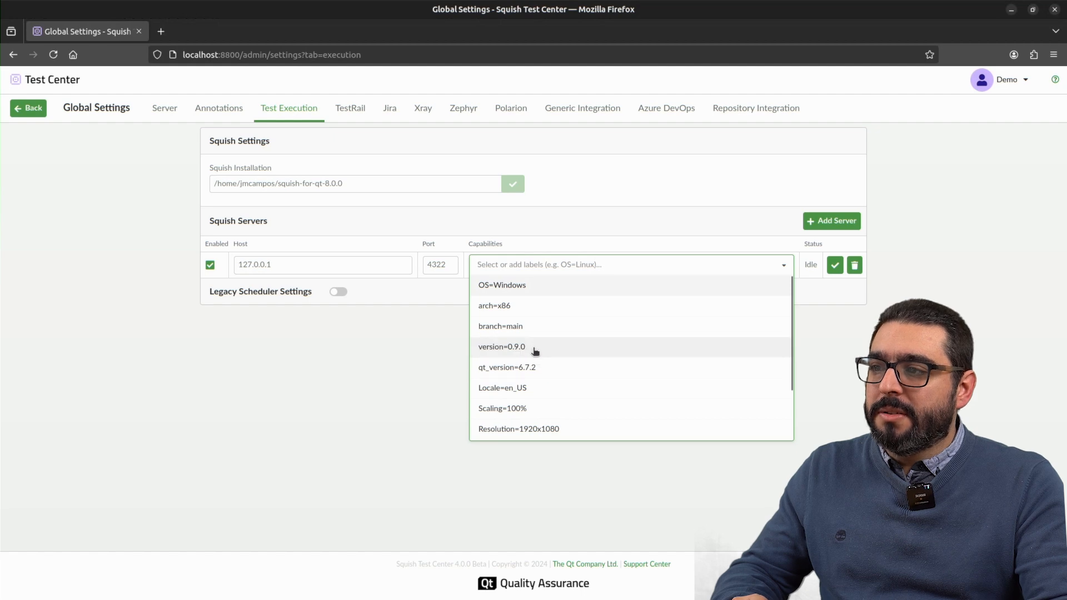
{"action": "scroll", "coordinate": [529, 329], "scroll_direction": "down", "scroll_amount": 1}
{"action": "scroll", "coordinate": [528, 330], "scroll_direction": "down", "scroll_amount": 1}
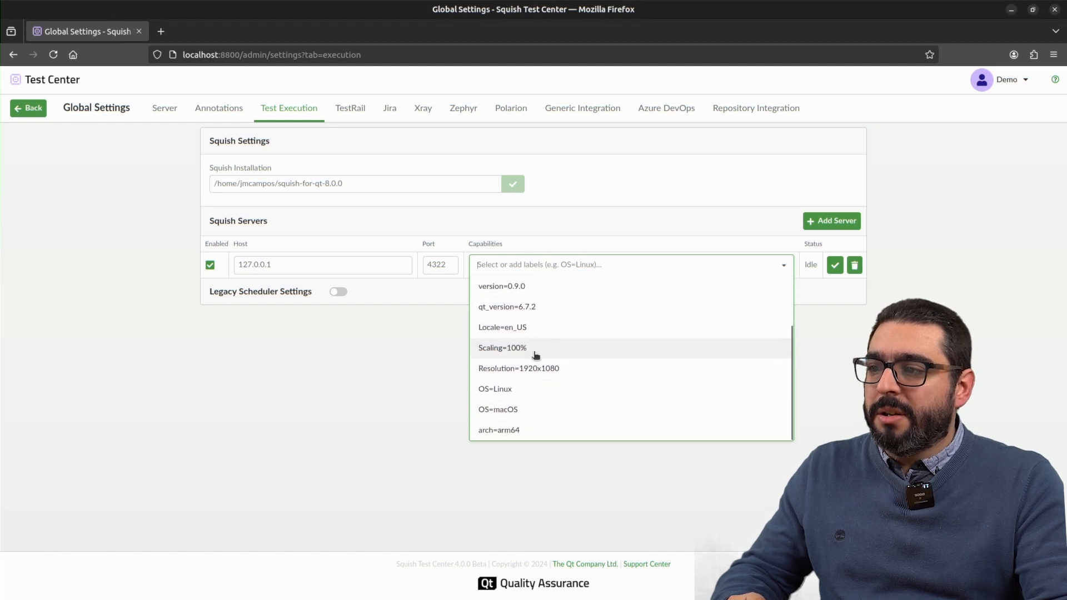
{"action": "left_click", "coordinate": [506, 389]}
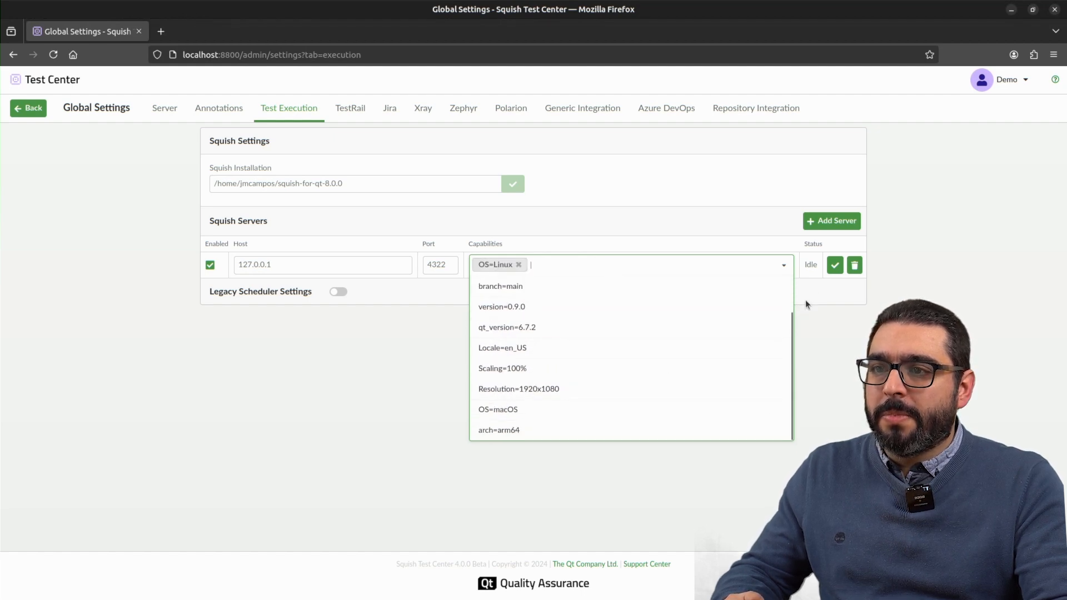
{"action": "left_click", "coordinate": [836, 266]}
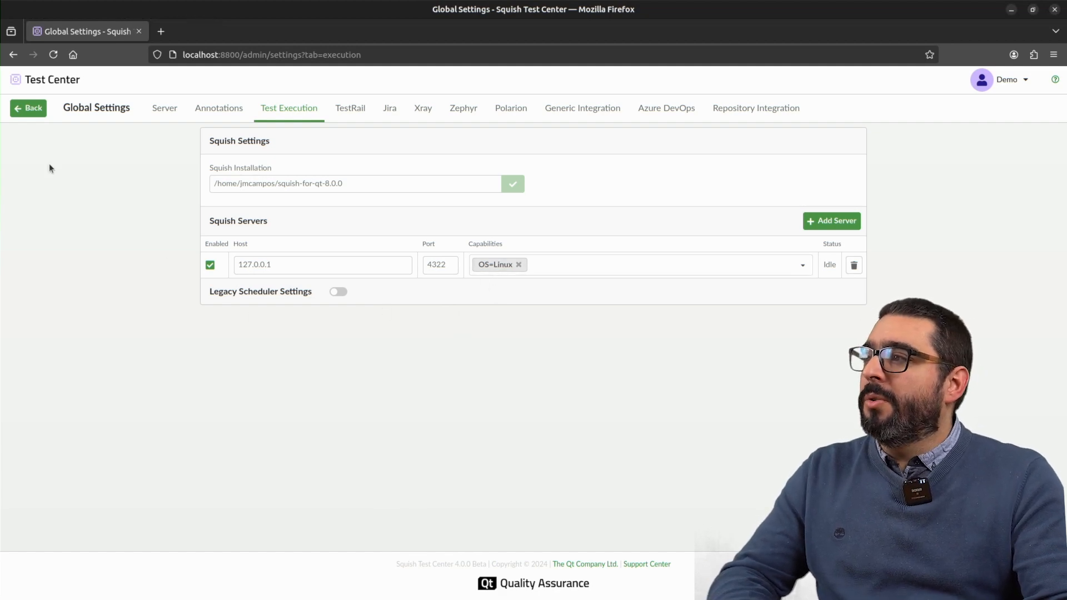
Step: Open the Core Functionality Smoke Test plan template and expand all labels of its suite_thermostat test run
{"action": "left_click", "coordinate": [29, 108]}
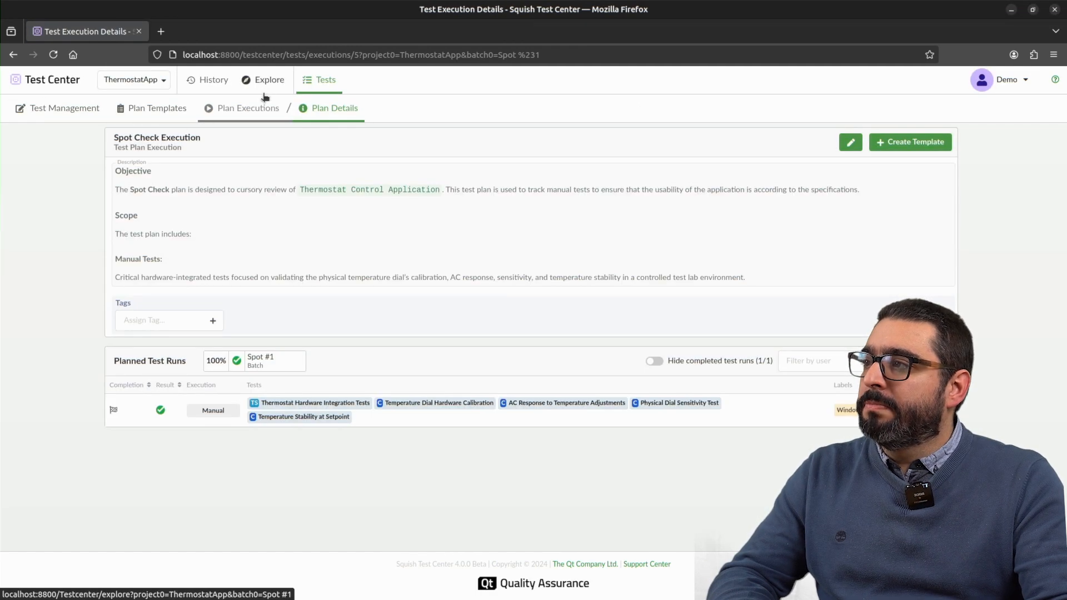
{"action": "left_click", "coordinate": [149, 108]}
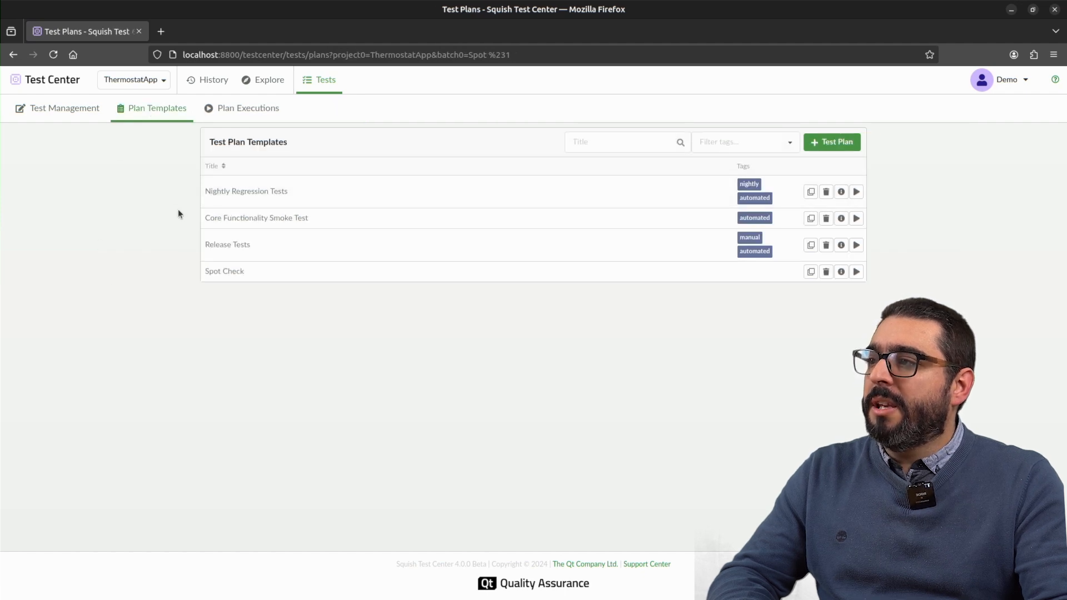
{"action": "left_click", "coordinate": [215, 220]}
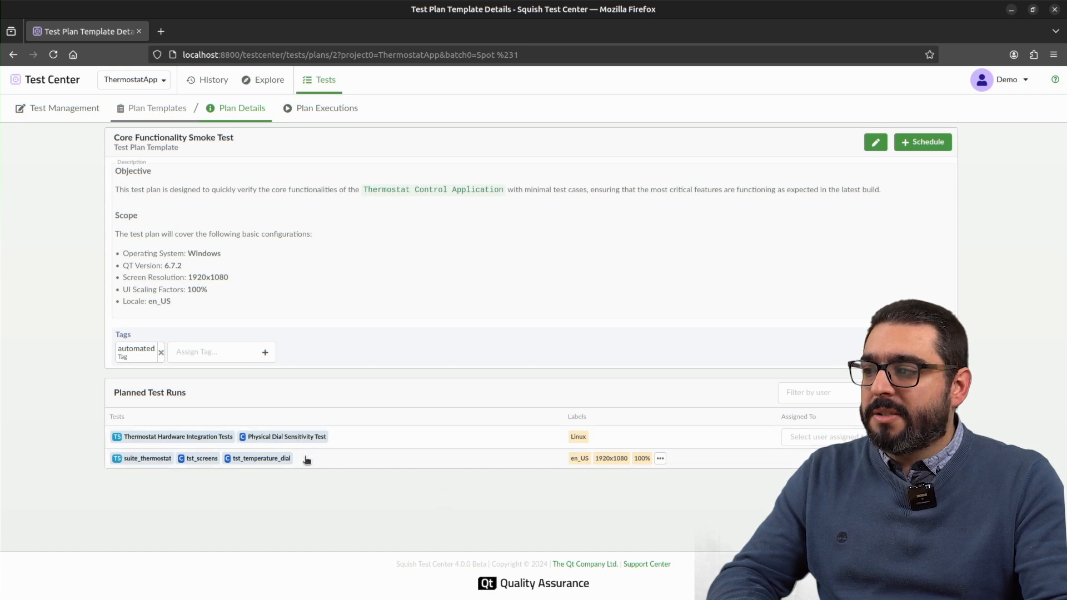
{"action": "left_click", "coordinate": [660, 458]}
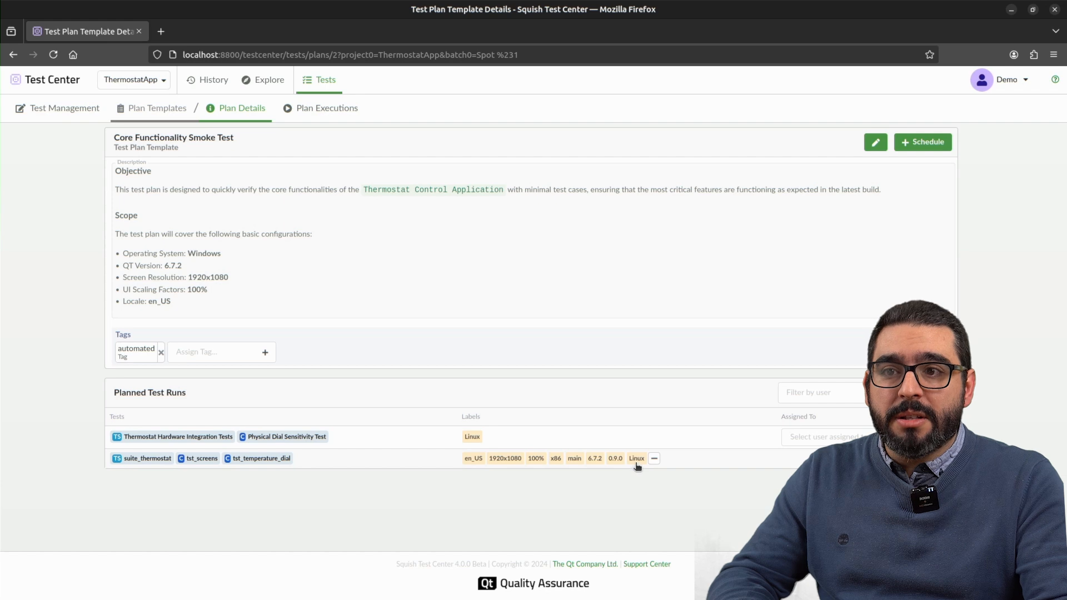
Step: Execute the plan as Core Functionality Smoke Test Execution with batch name "Core Functionality Smoke Test Execution #1" and automated tests scheduled
{"action": "left_click", "coordinate": [929, 145]}
{"action": "left_click", "coordinate": [514, 349]}
{"action": "left_click", "coordinate": [529, 306]}
{"action": "key", "text": "ctrl+a"}
{"action": "key", "text": "ctrl+c"}
{"action": "left_click", "coordinate": [517, 348]}
{"action": "key", "text": "ctrl+v"}
{"action": "type", "text": "#1"}
{"action": "left_click", "coordinate": [468, 366]}
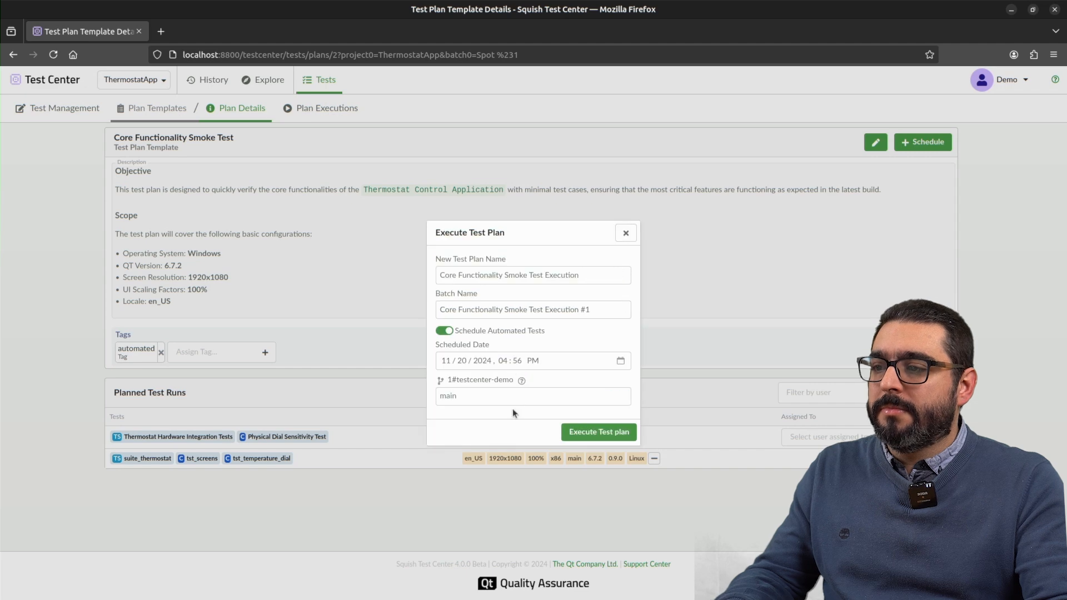
{"action": "left_click", "coordinate": [576, 427]}
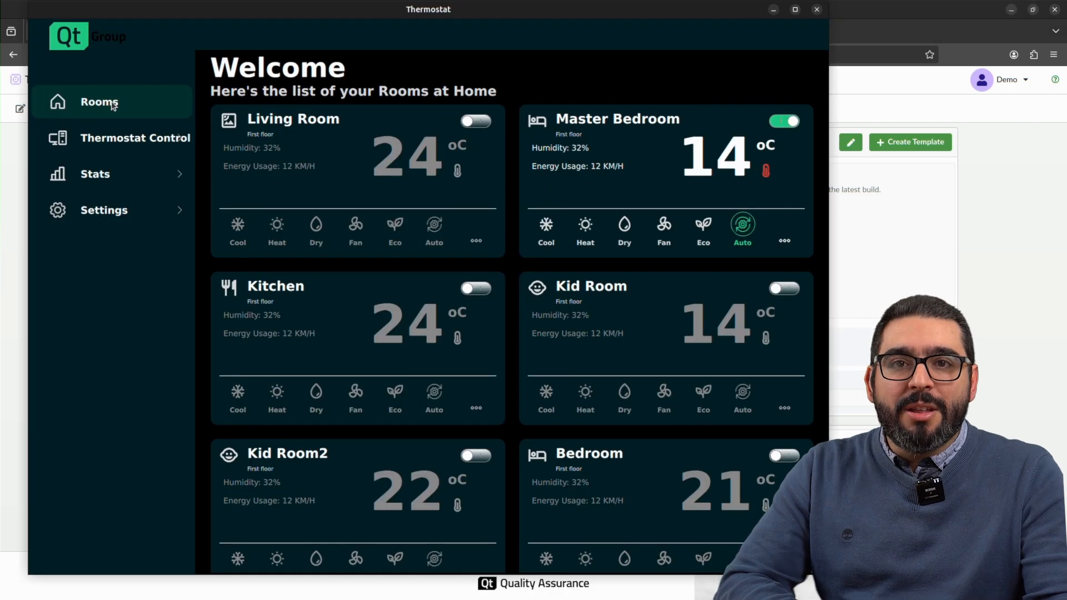
{"action": "left_click", "coordinate": [111, 140]}
{"action": "left_click", "coordinate": [112, 174]}
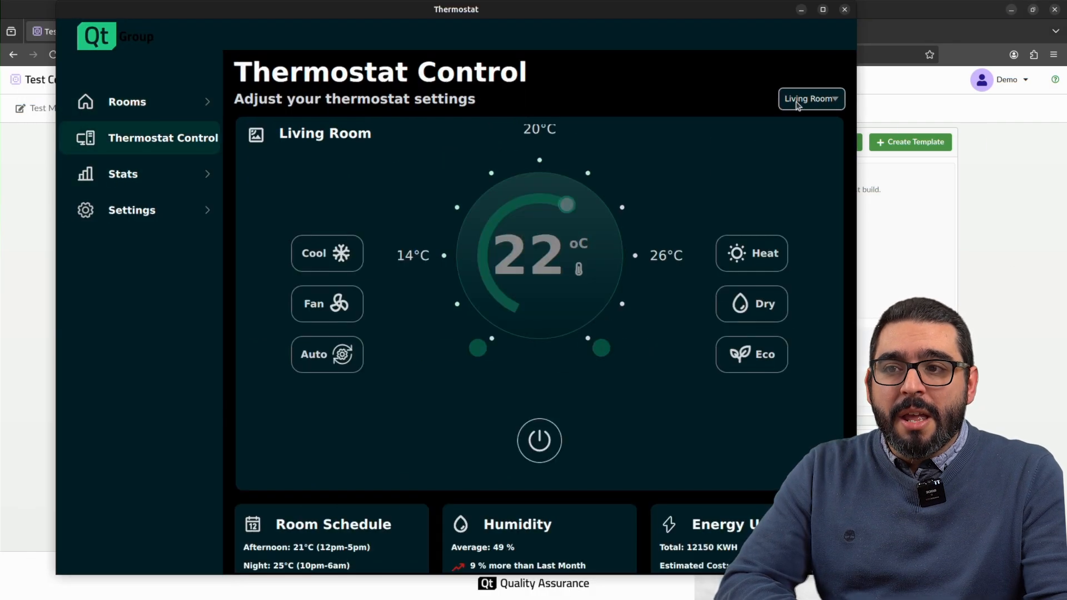
{"action": "left_click", "coordinate": [796, 102]}
{"action": "left_click", "coordinate": [796, 144]}
{"action": "left_click", "coordinate": [601, 348]}
{"action": "triple_click", "coordinate": [601, 348]}
{"action": "left_click", "coordinate": [601, 349]}
{"action": "double_click", "coordinate": [478, 348]}
{"action": "triple_click", "coordinate": [478, 348]}
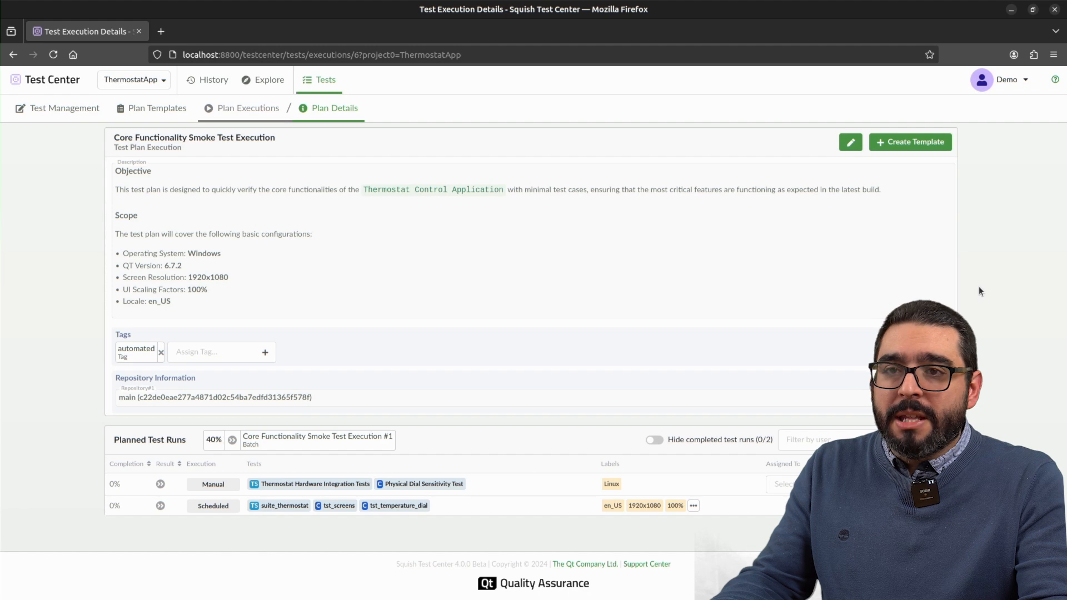
Step: Refresh the plan execution and check the individual test results of its automated suite_thermostat run
{"action": "key", "text": "F5"}
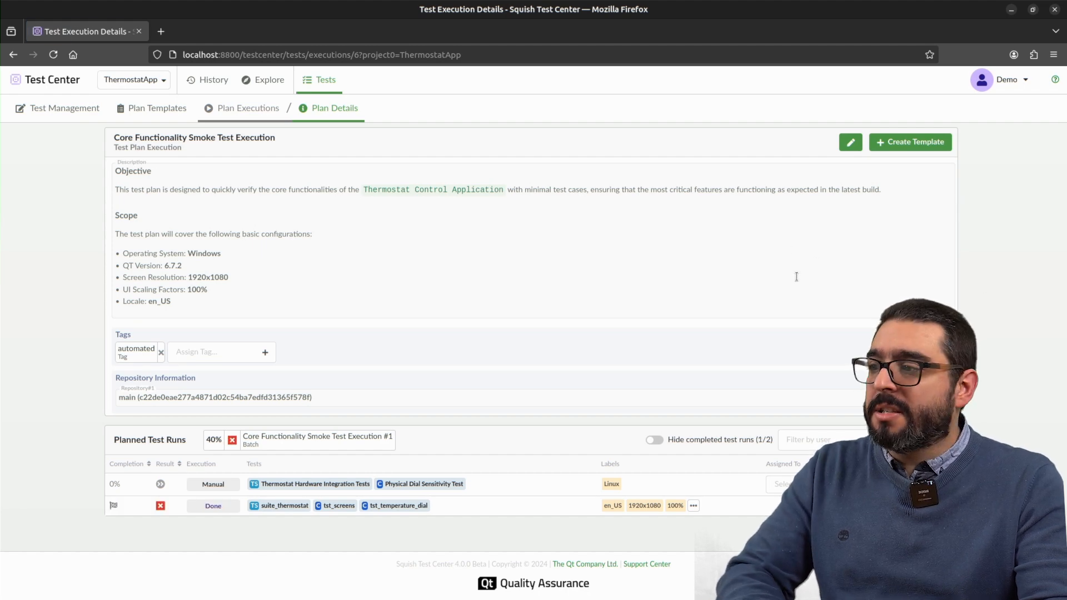
{"action": "left_click", "coordinate": [160, 506]}
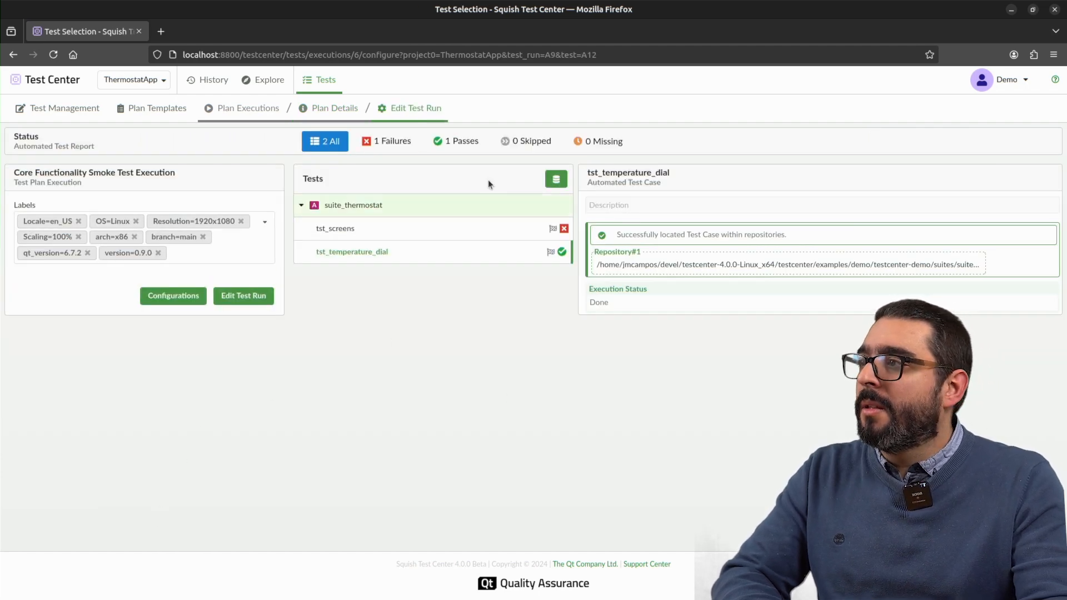
{"action": "left_click", "coordinate": [14, 54]}
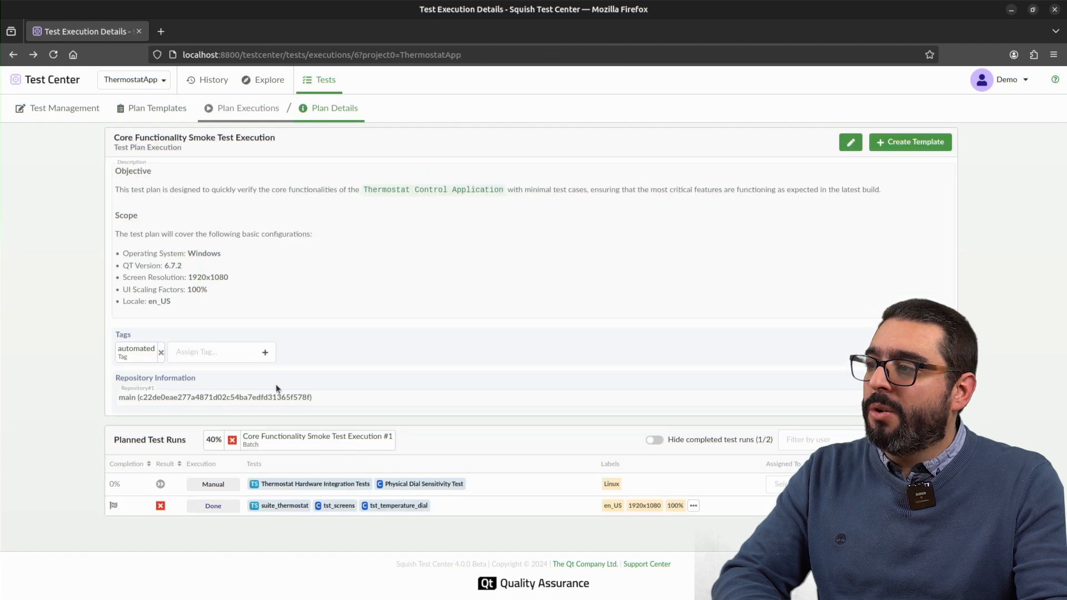
Step: Explore the Core Functionality Smoke Test Execution #1 batch and review the failed verifications of suite_thermostat
{"action": "left_click", "coordinate": [287, 441]}
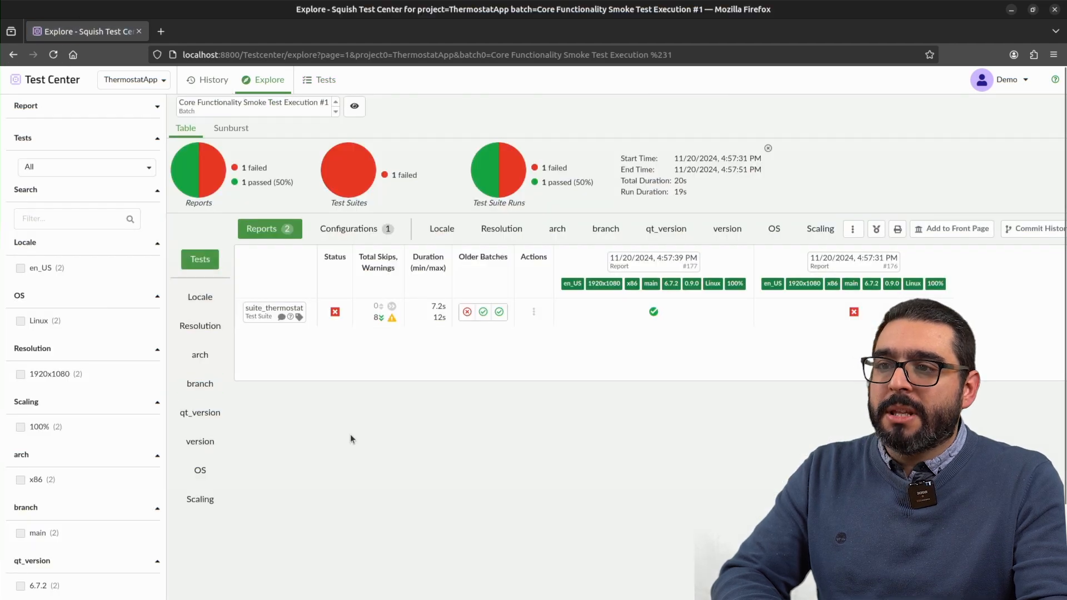
{"action": "left_click", "coordinate": [855, 312]}
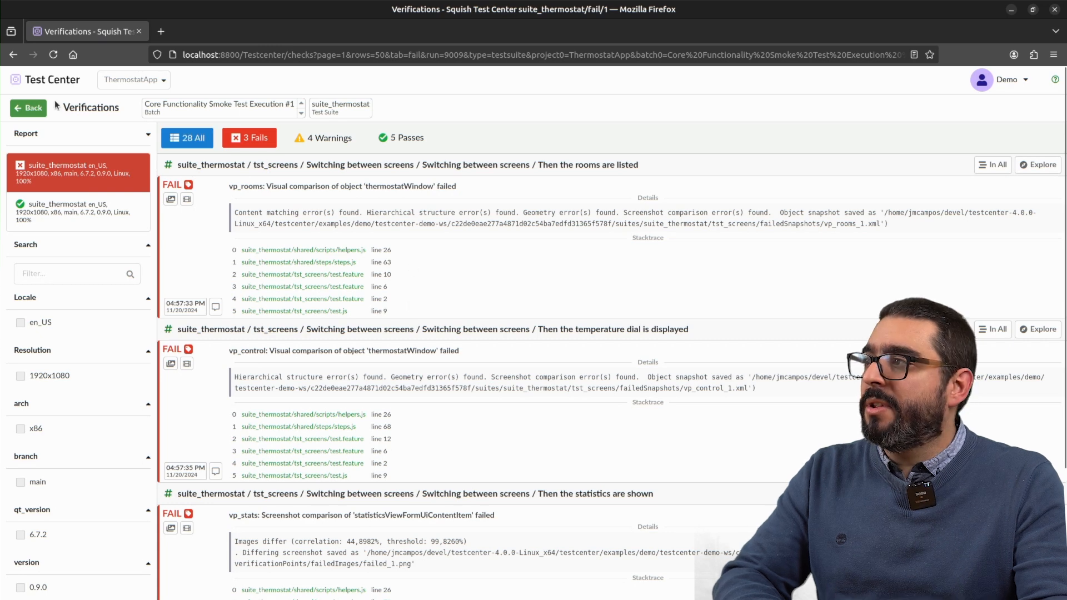
{"action": "left_click", "coordinate": [14, 54]}
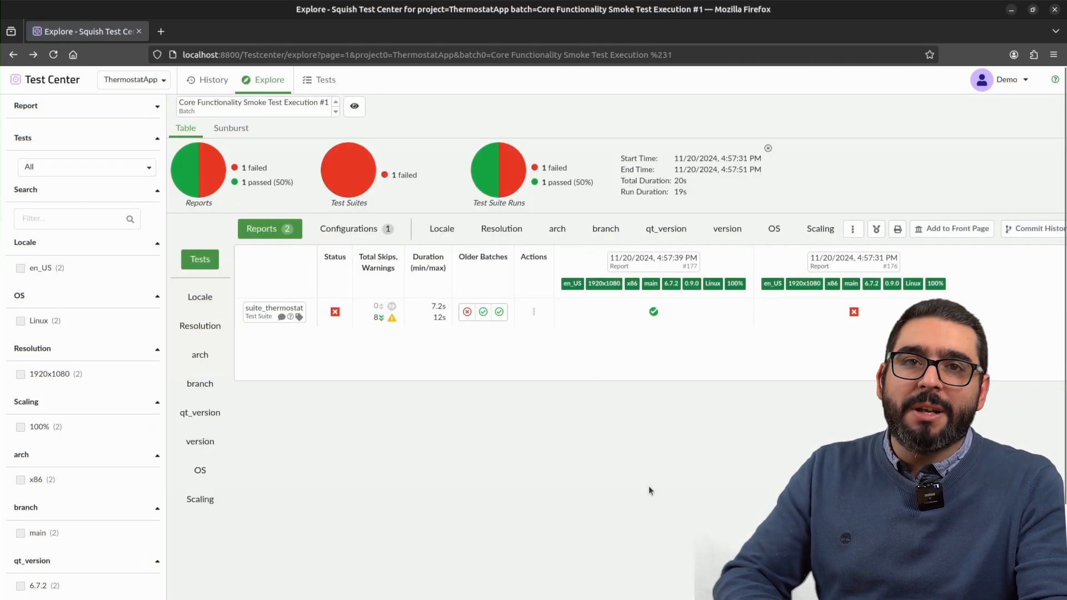